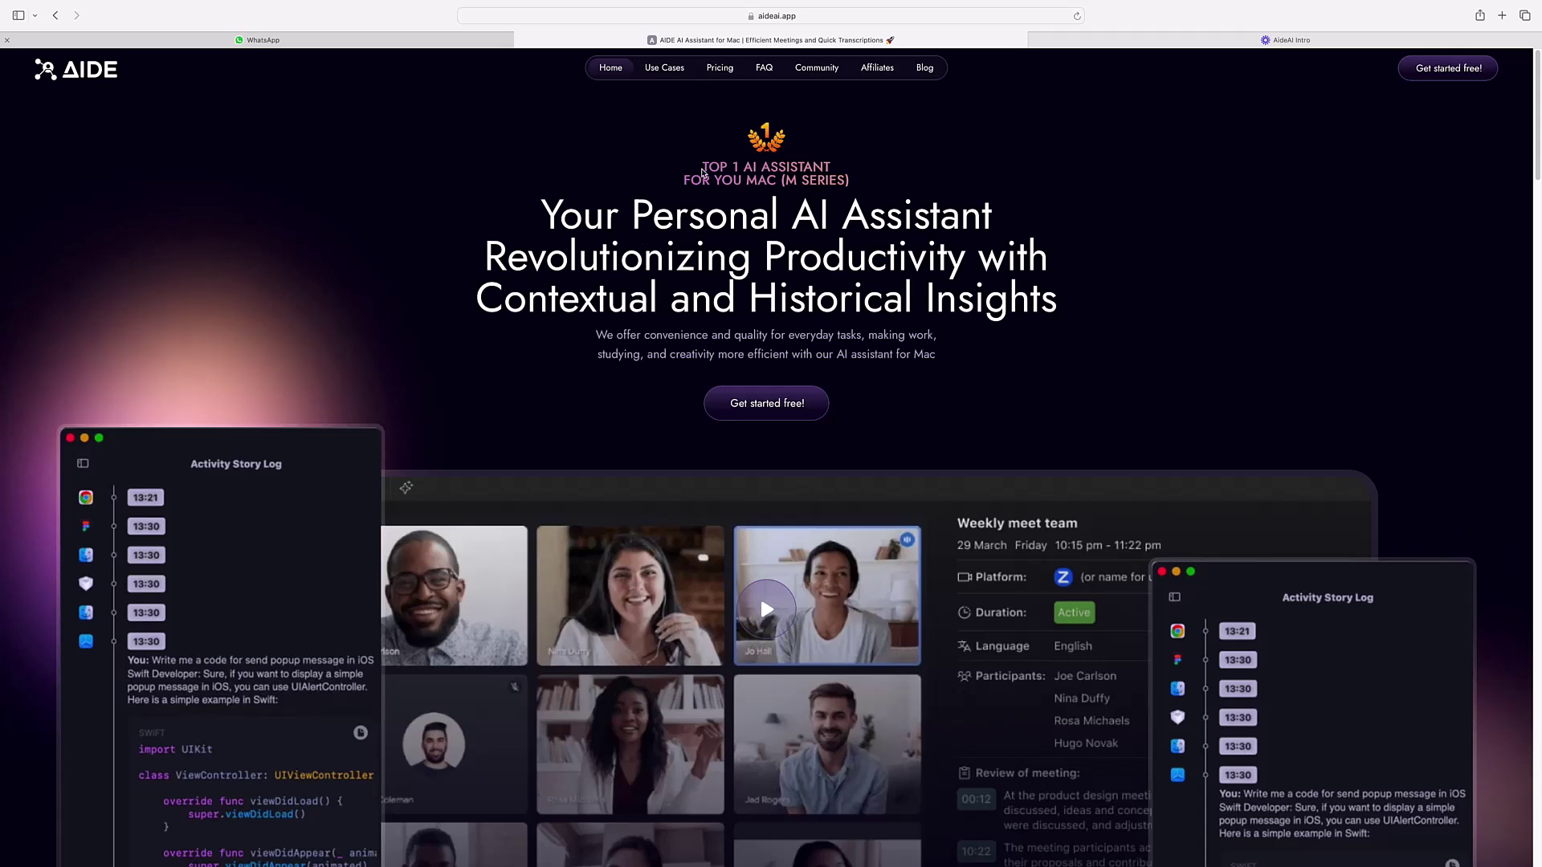
- Install Aide by copying Aide.app from the Aide.dmg disk image into Applications
mouse_move(702, 172)
left_mouse_down()
mouse_move(996, 220)
mouse_move(702, 177)
left_mouse_up()
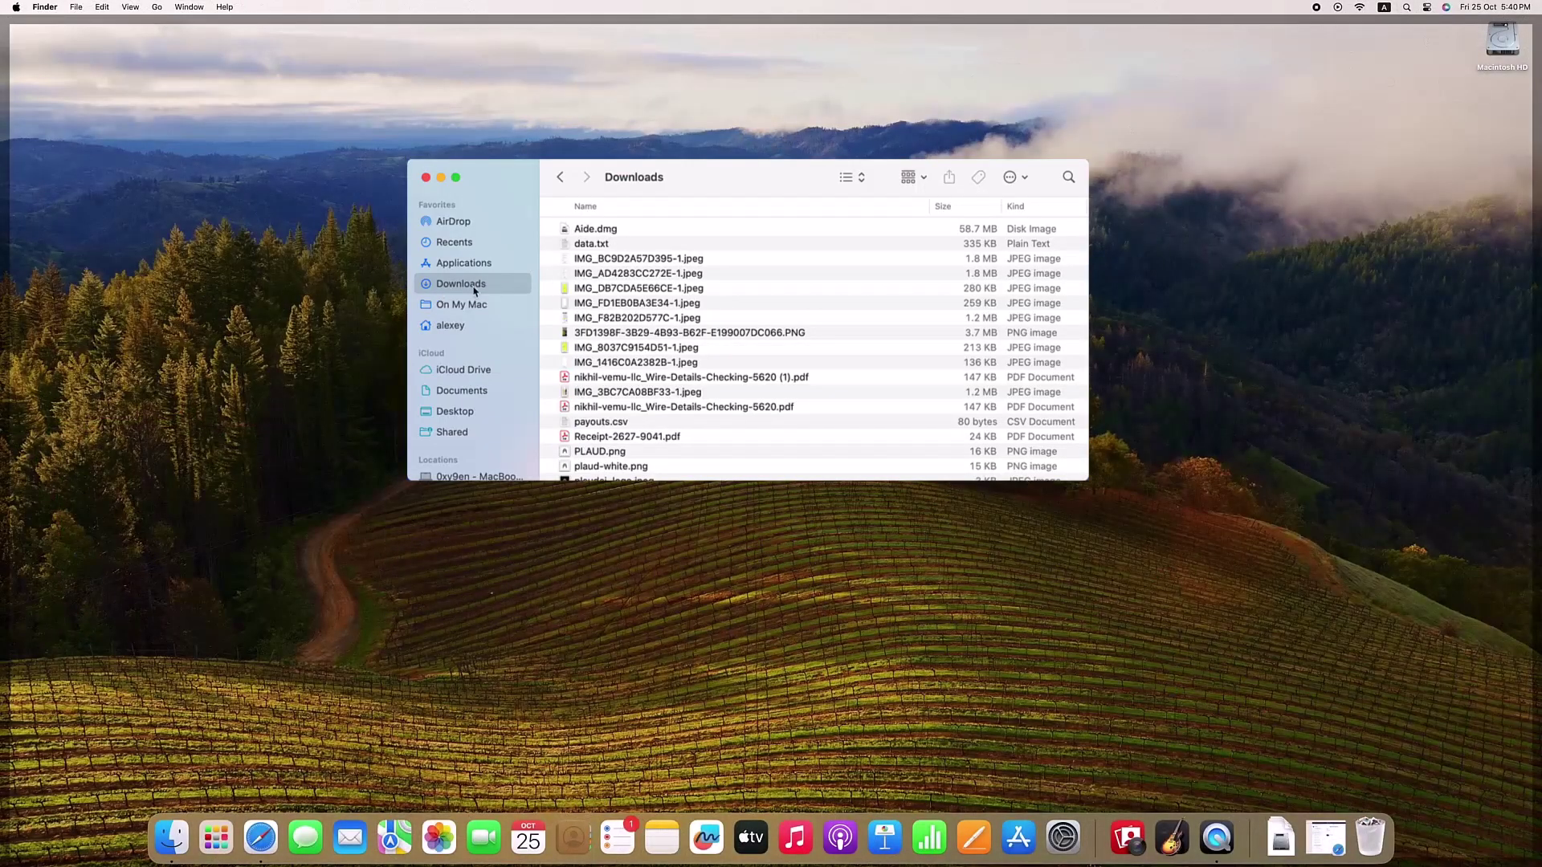
left_click(622, 231)
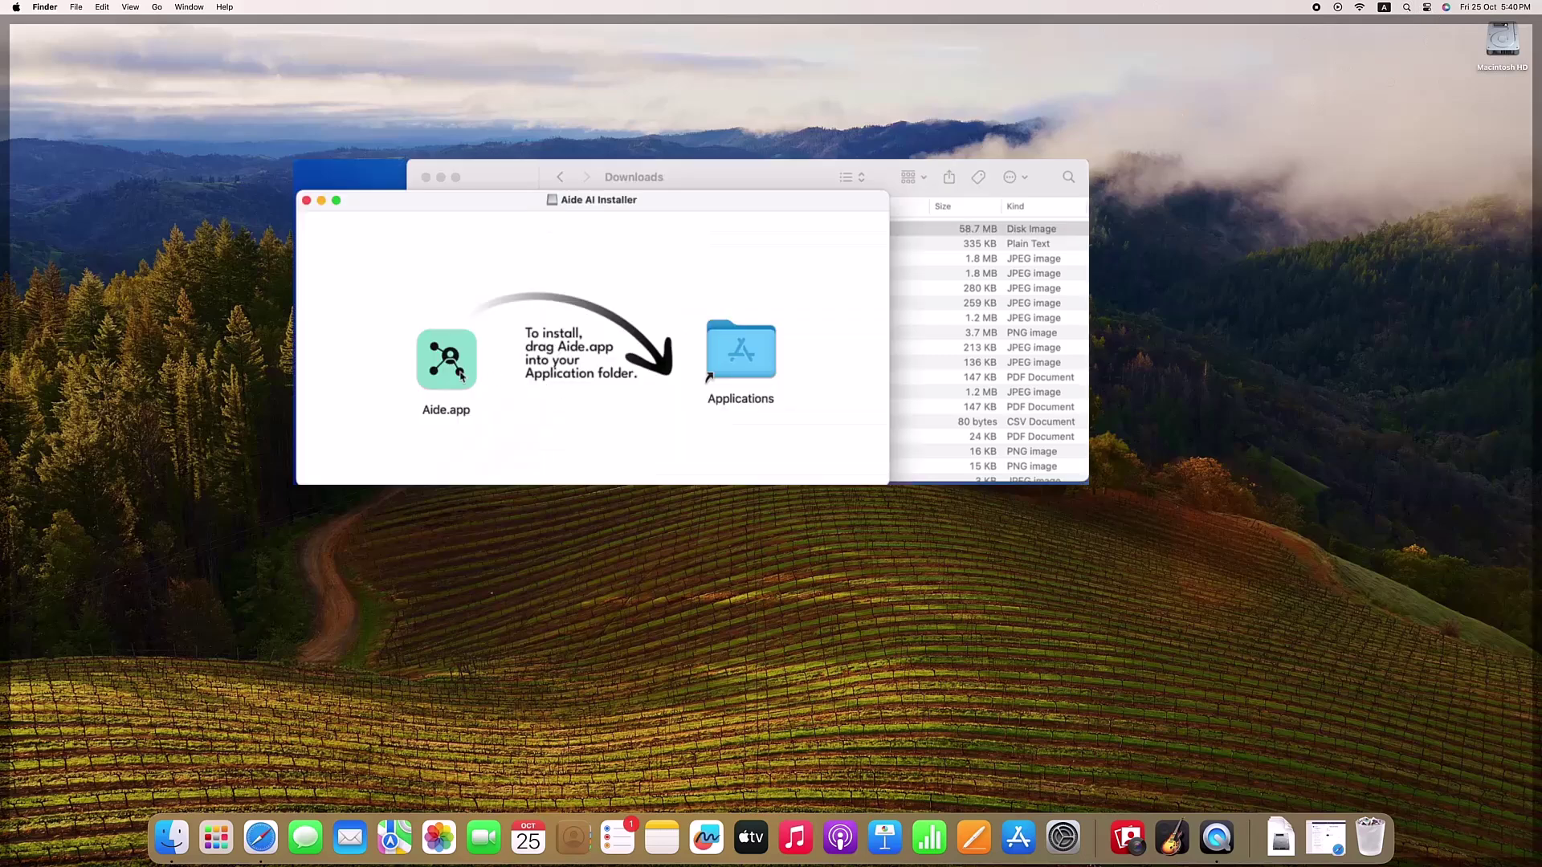
left_click_drag(461, 374, 734, 367)
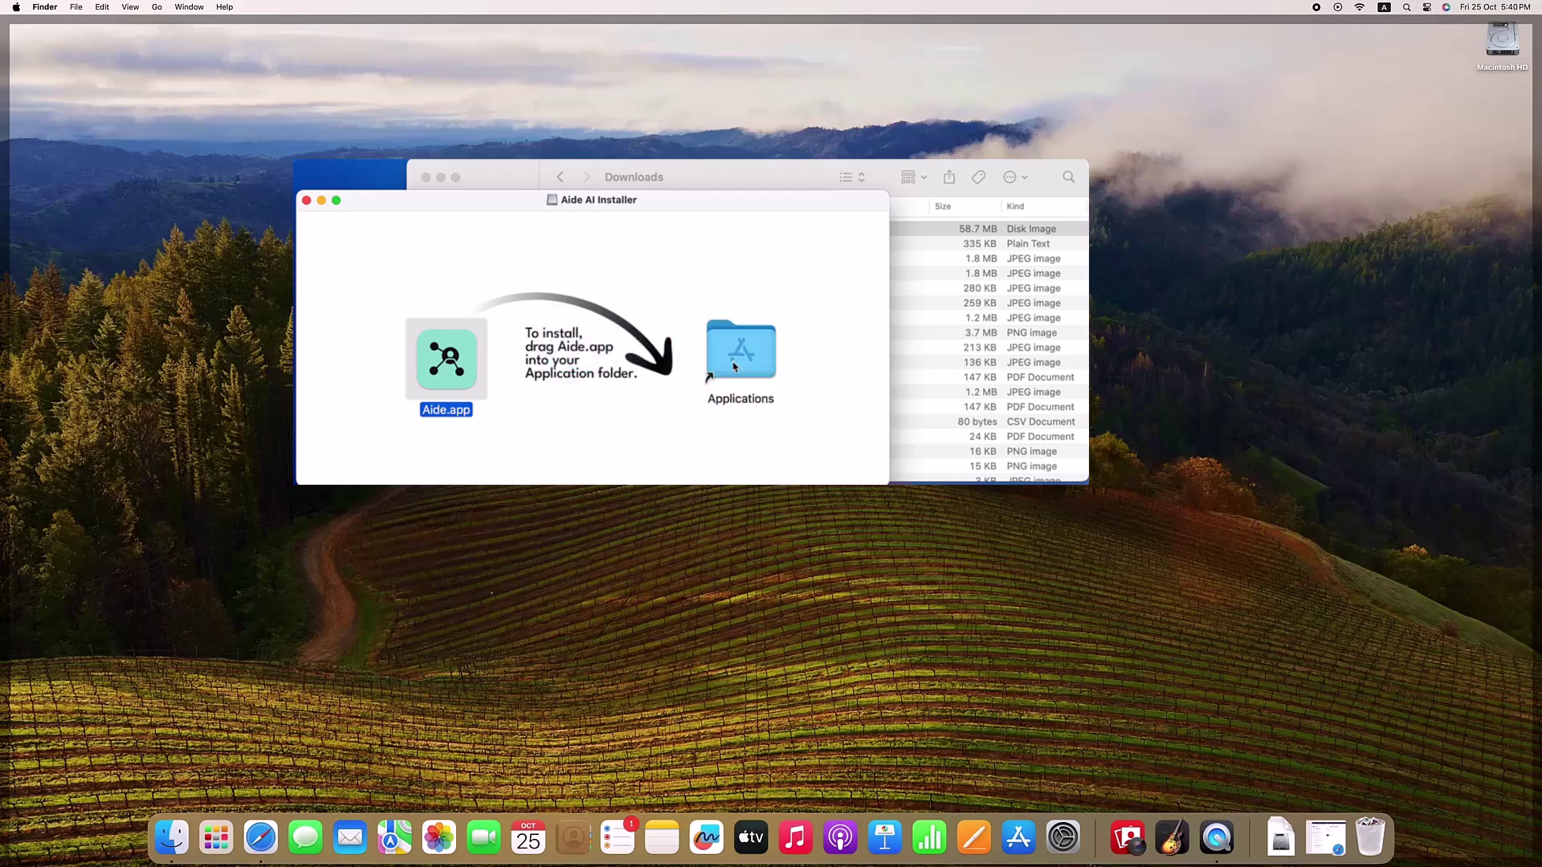
key("super+w")
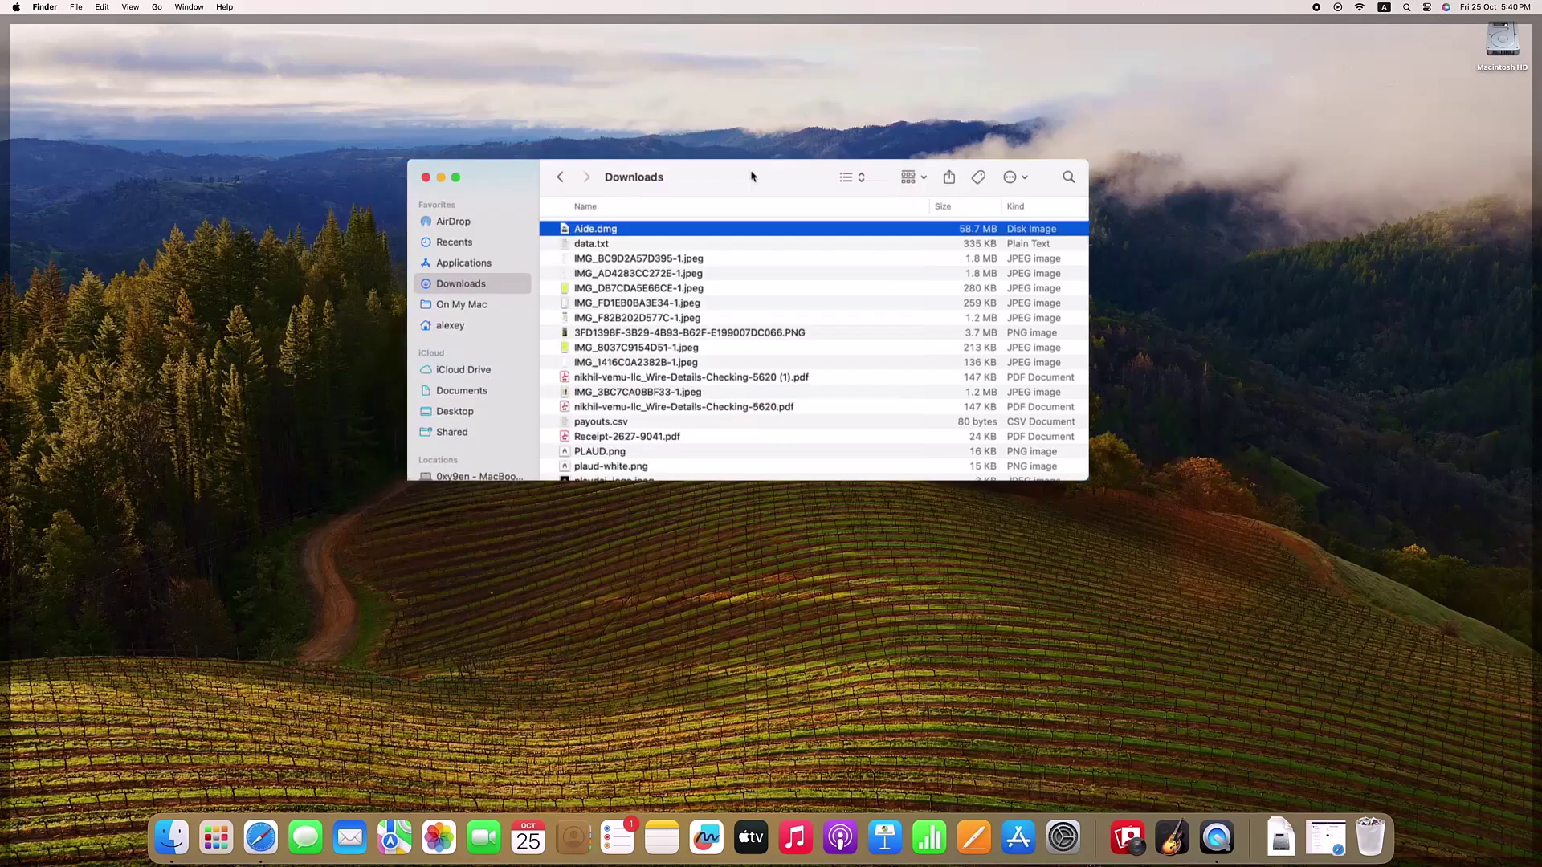
- Launch Aide.app from Applications and approve the Gatekeeper prompt
left_click(466, 265)
double_click(598, 243)
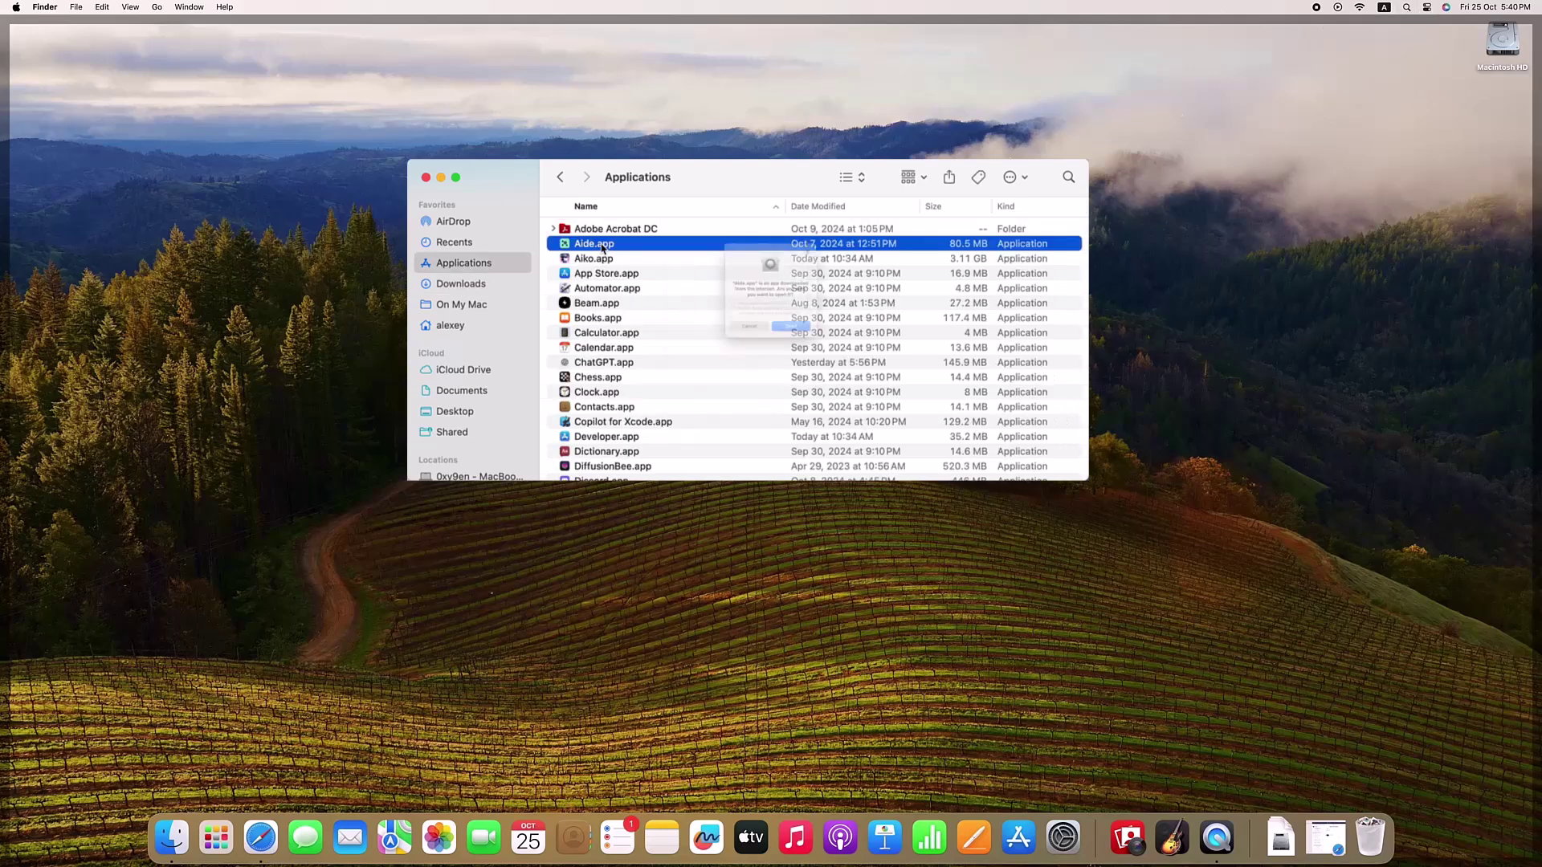
left_click(795, 371)
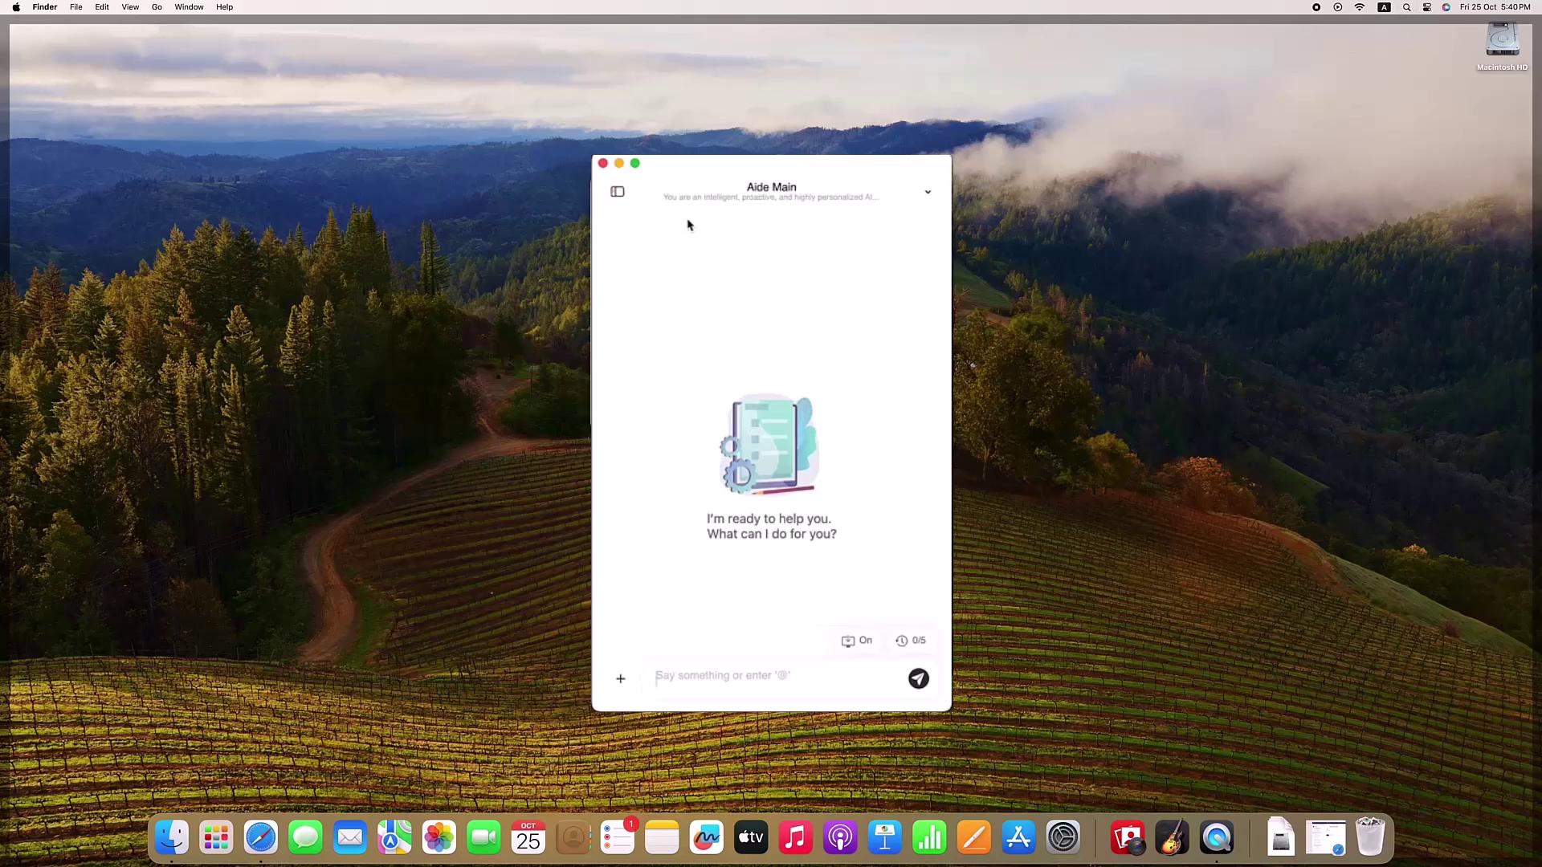
left_click(616, 193)
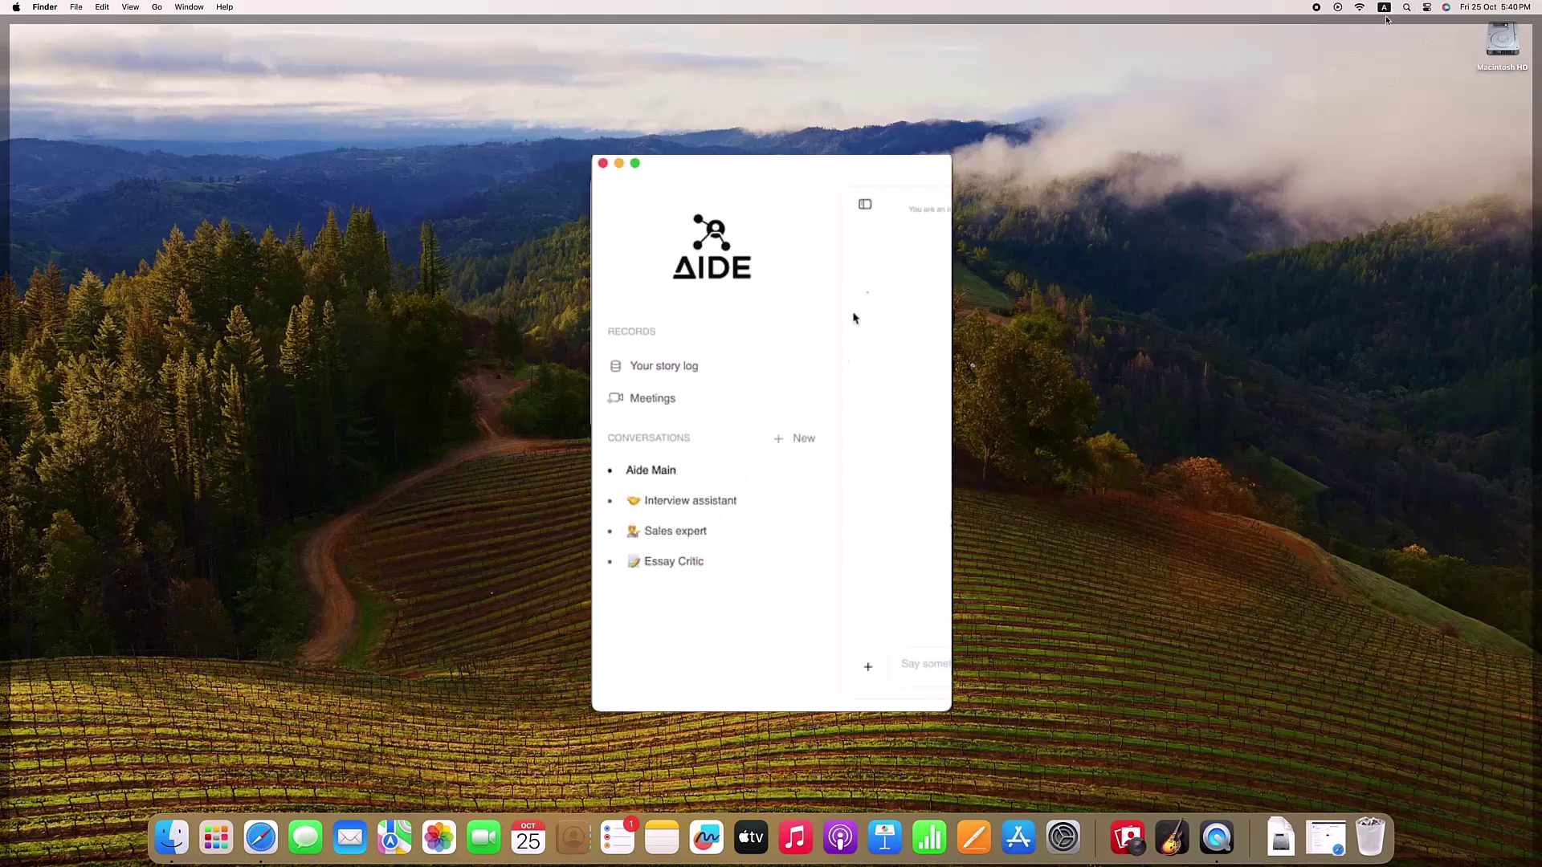
left_click(875, 237)
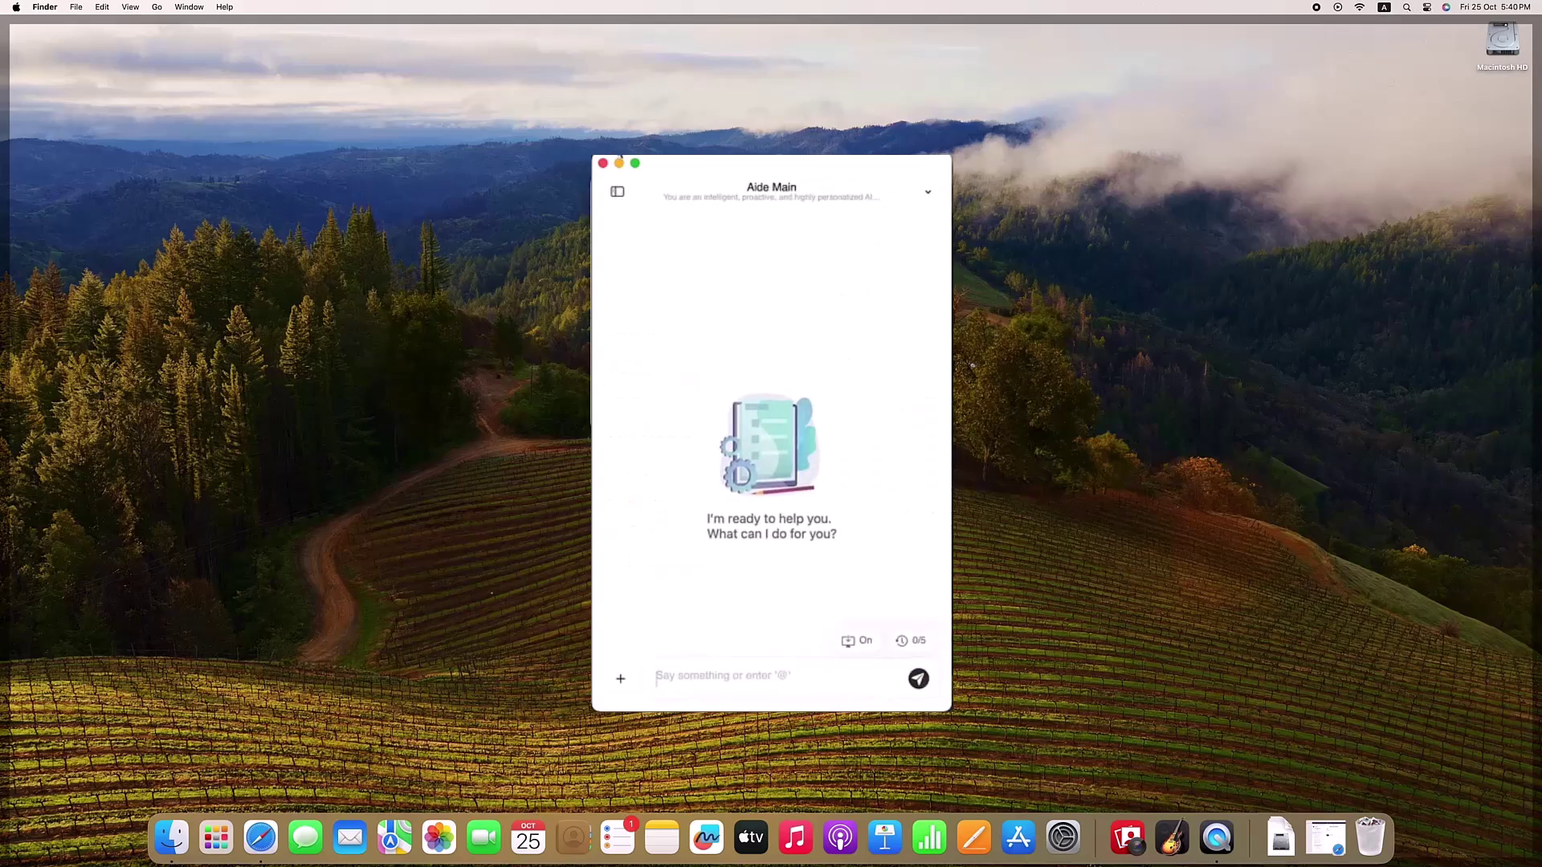
left_click(853, 640)
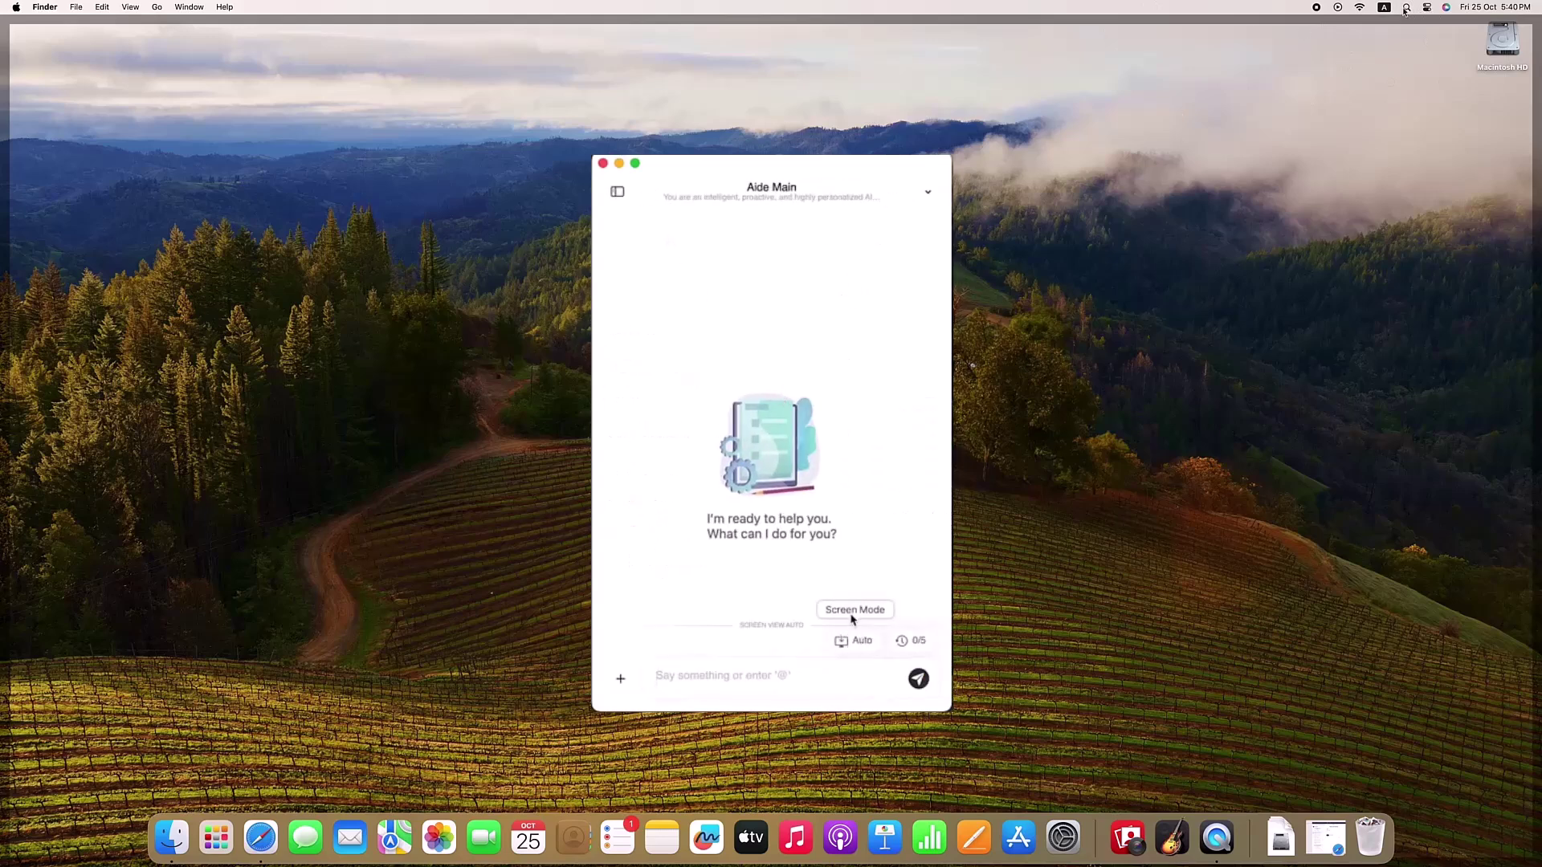
left_click(869, 646)
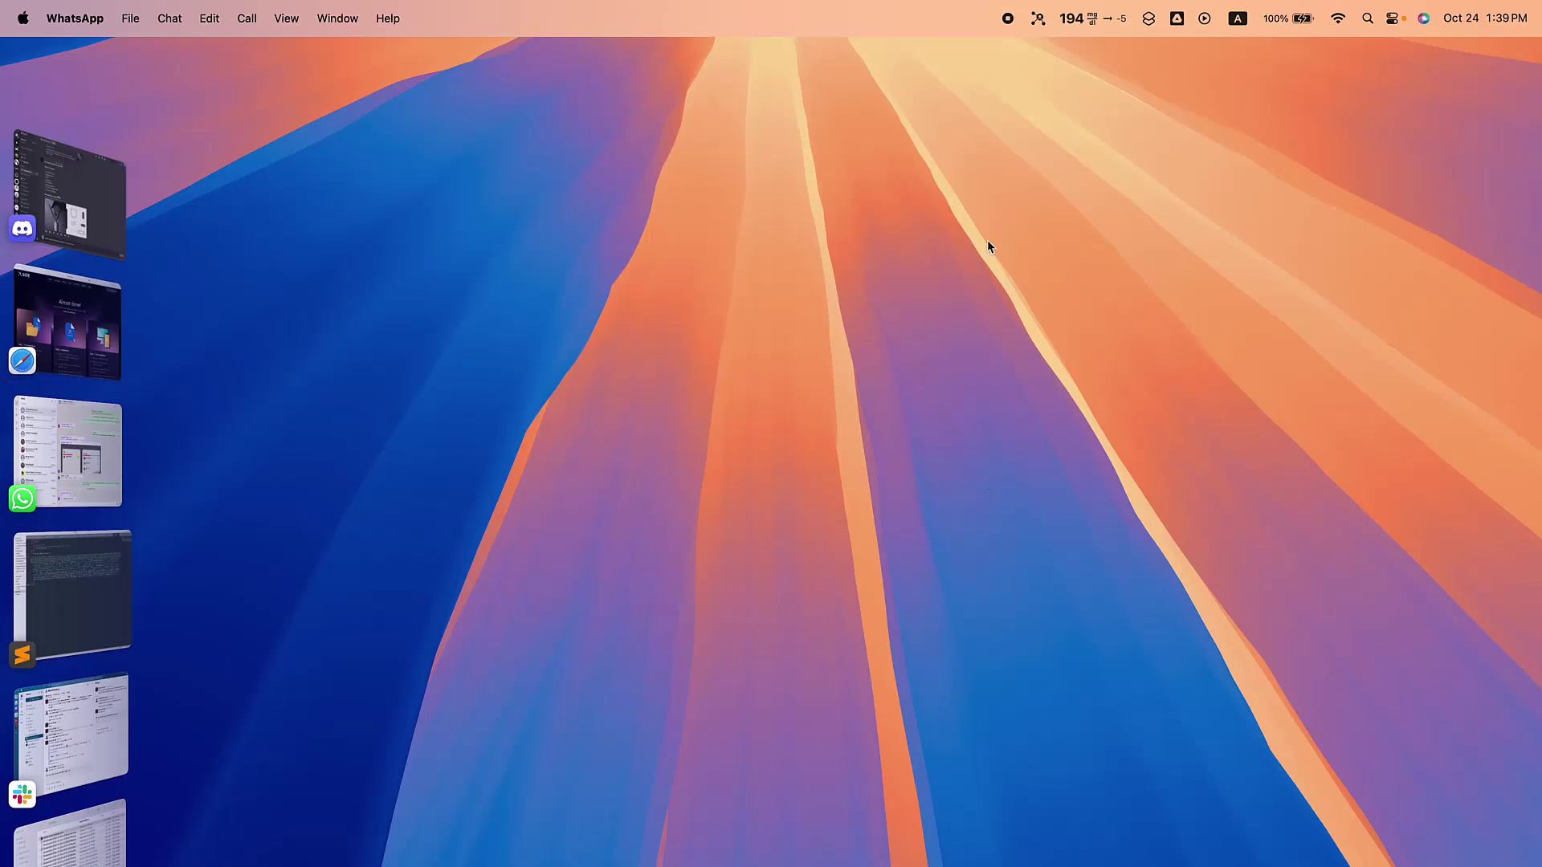
- Open the Quick Start chat window from the Aide menu-bar icon, then hide it
left_click(1037, 19)
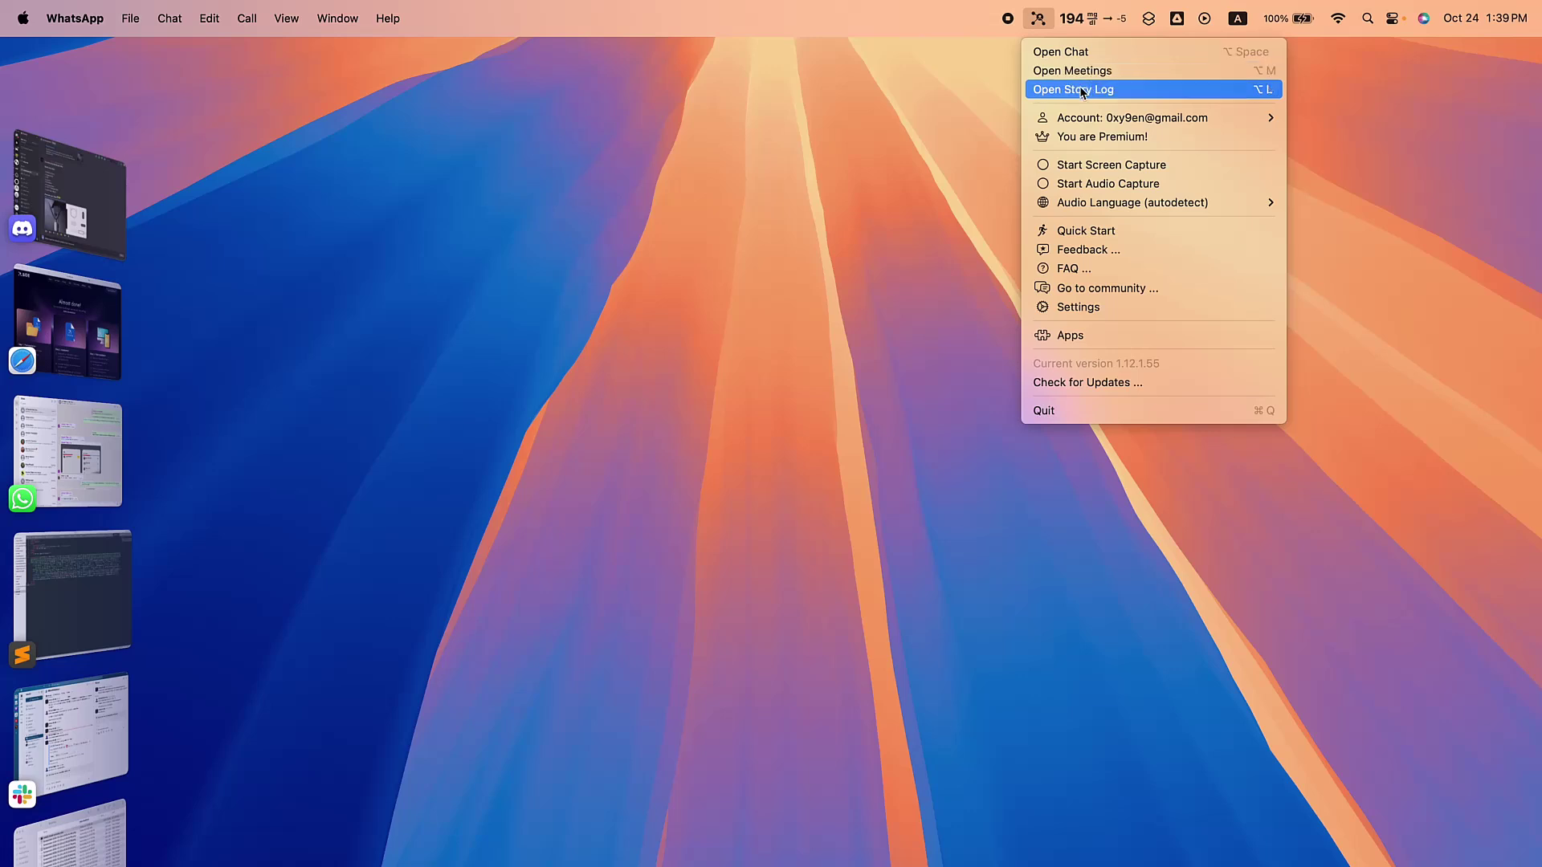
left_click(1027, 233)
key("Escape")
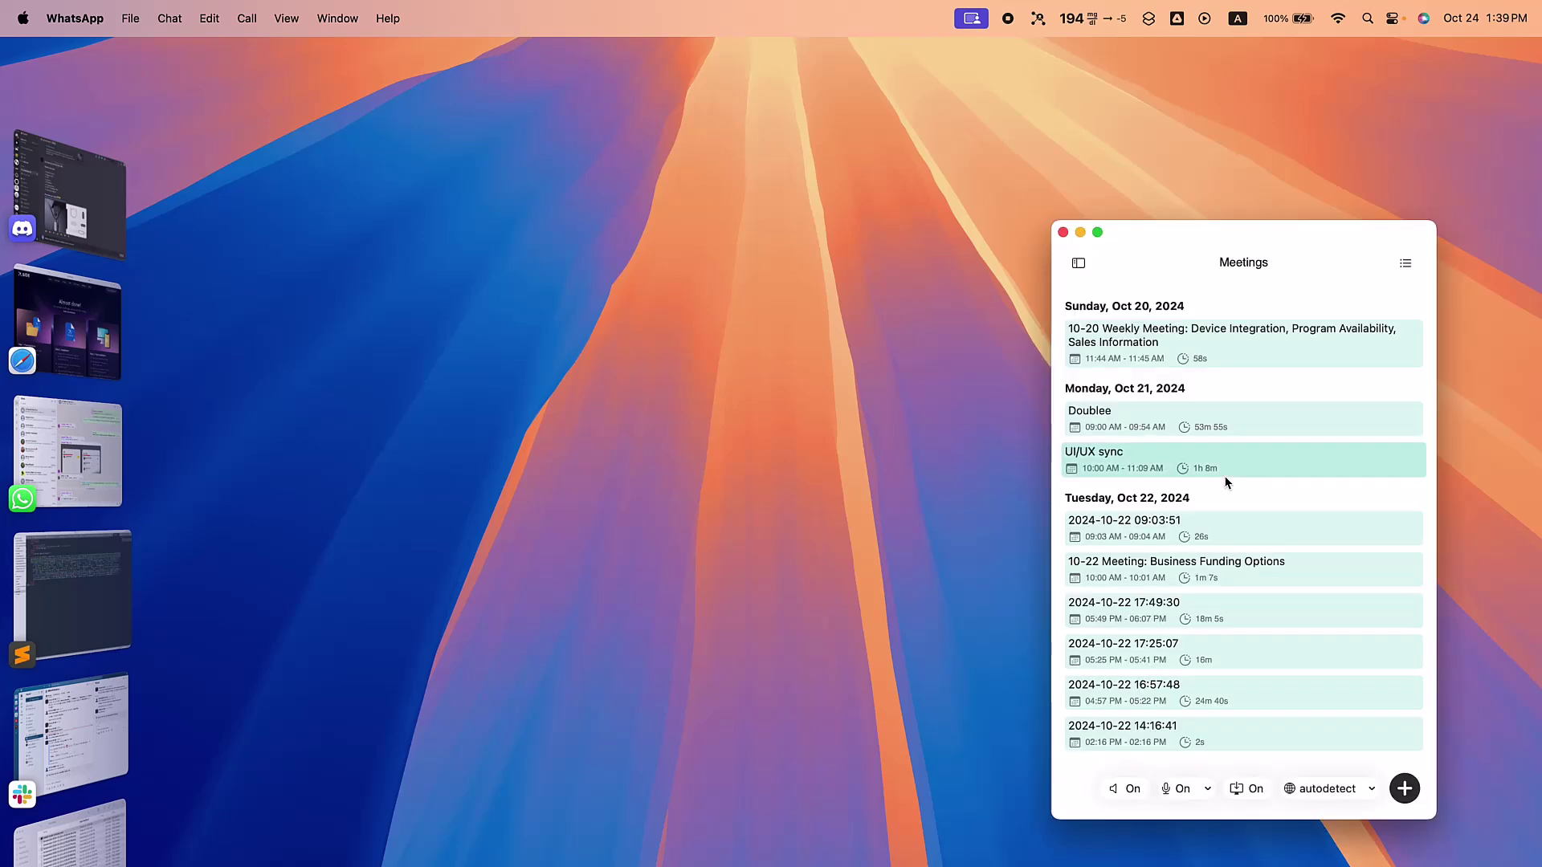
- Show and hide the Meetings and Story Log windows, then reopen the Aide menu
key("Escape")
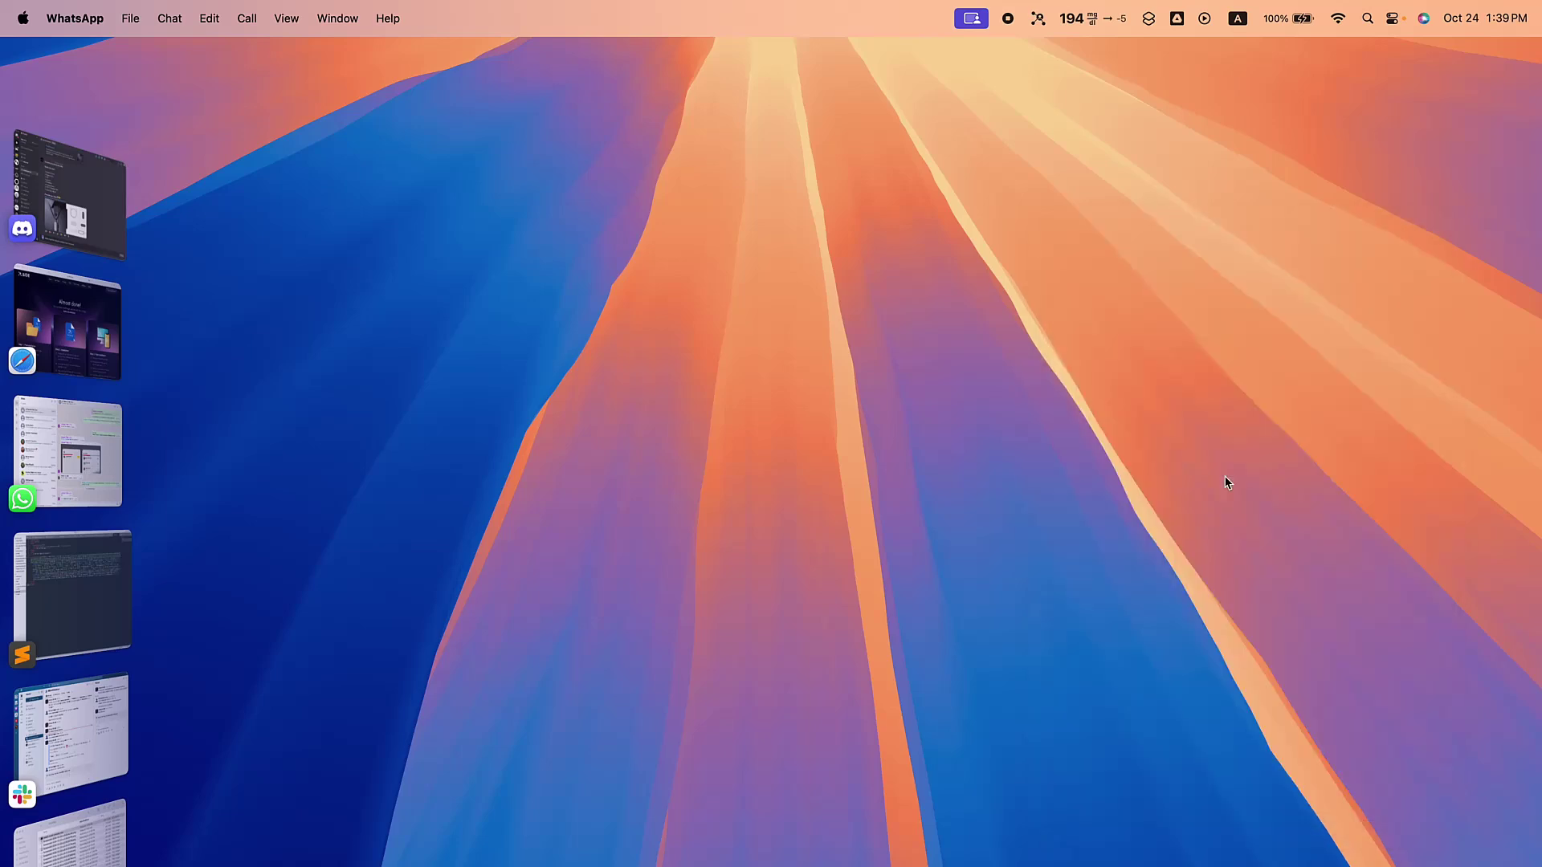
key("Escape")
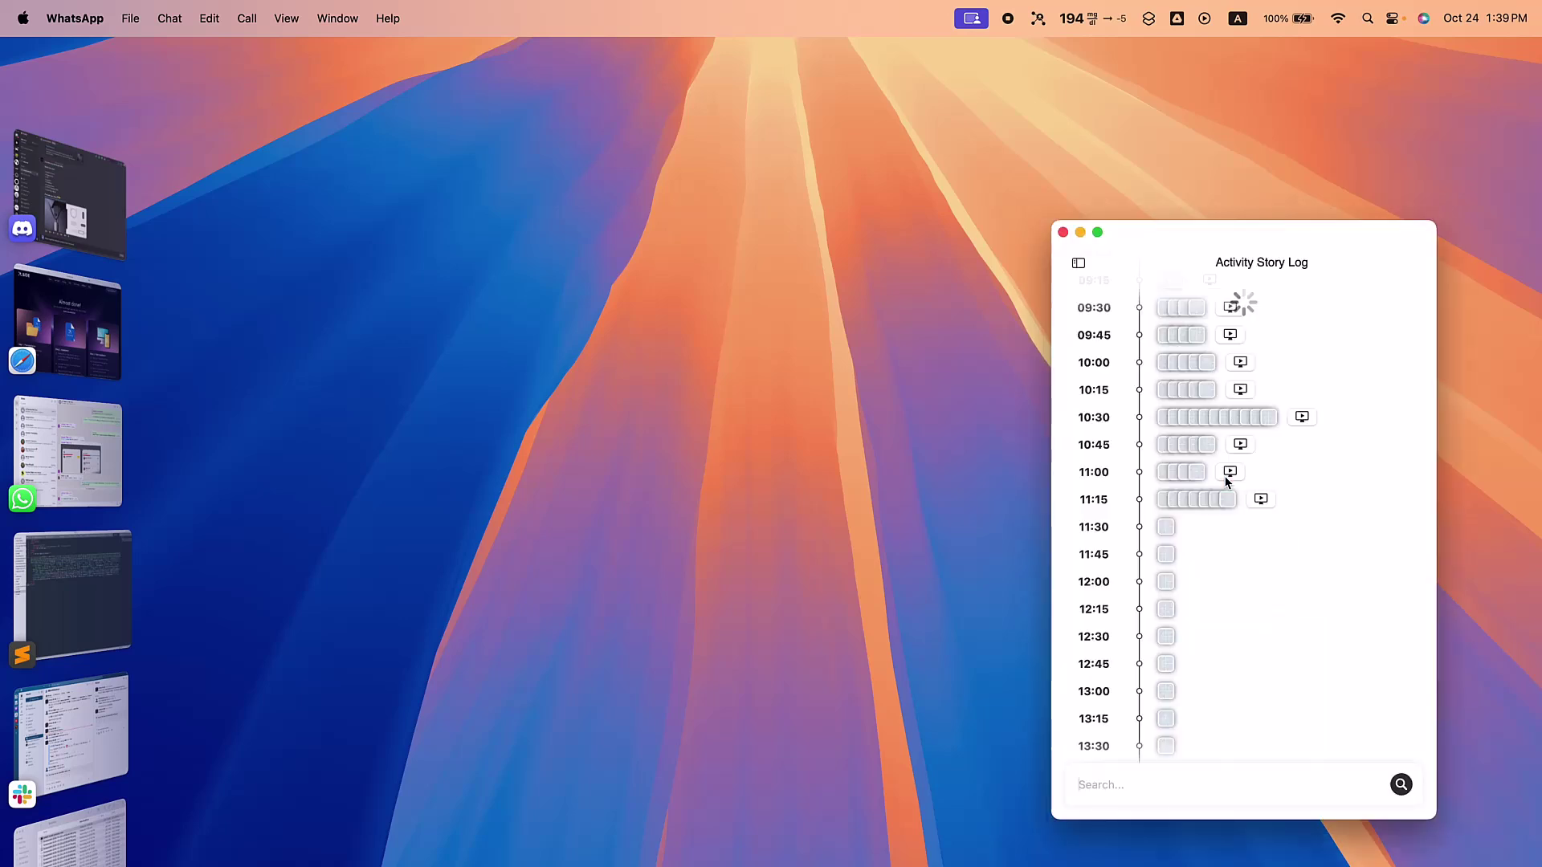
key("Escape")
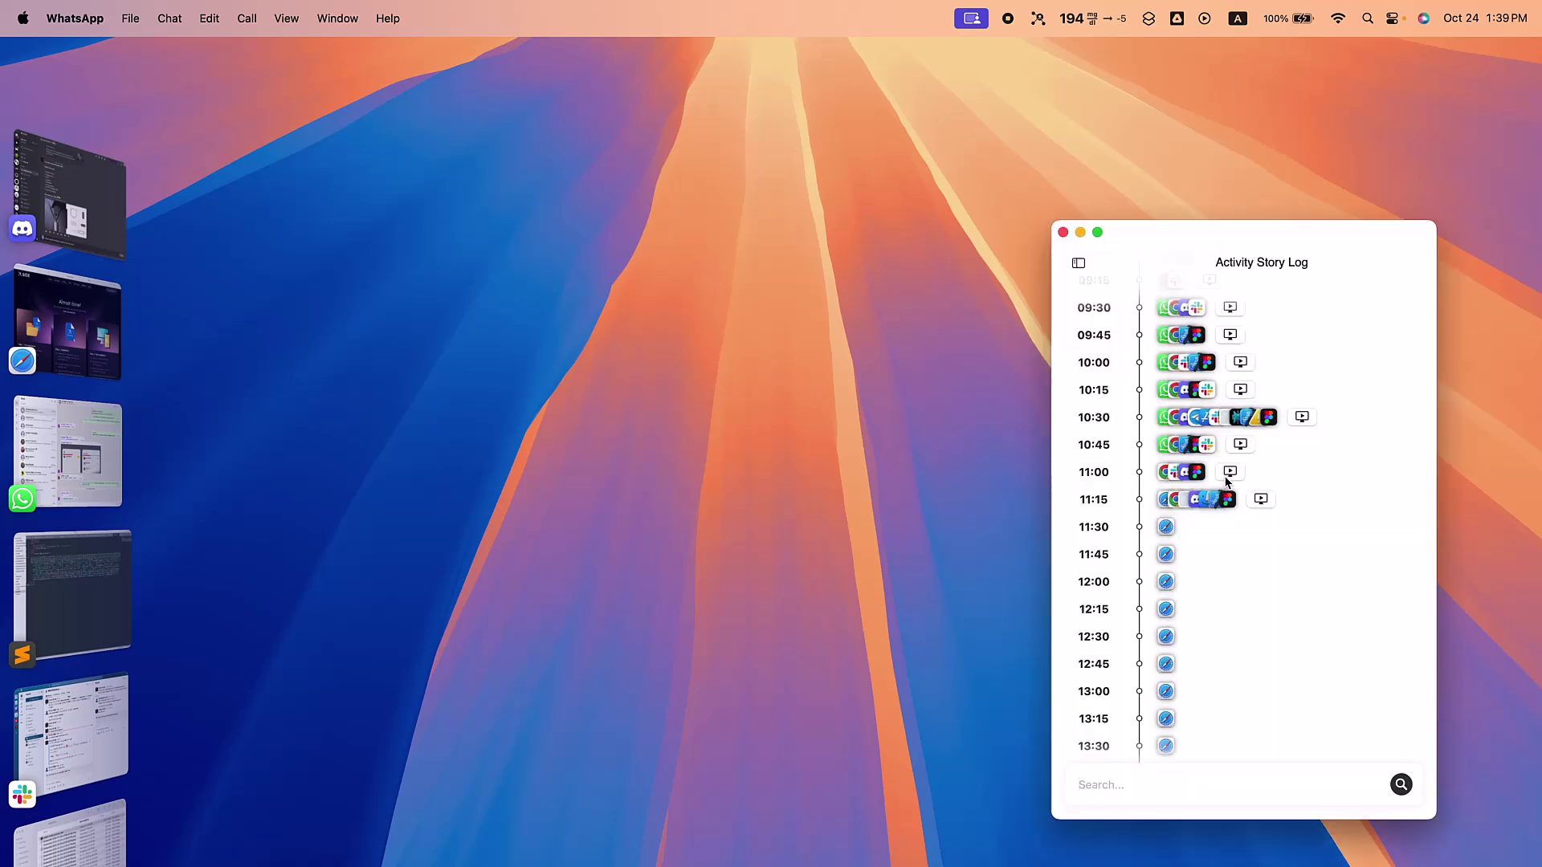
key("Escape")
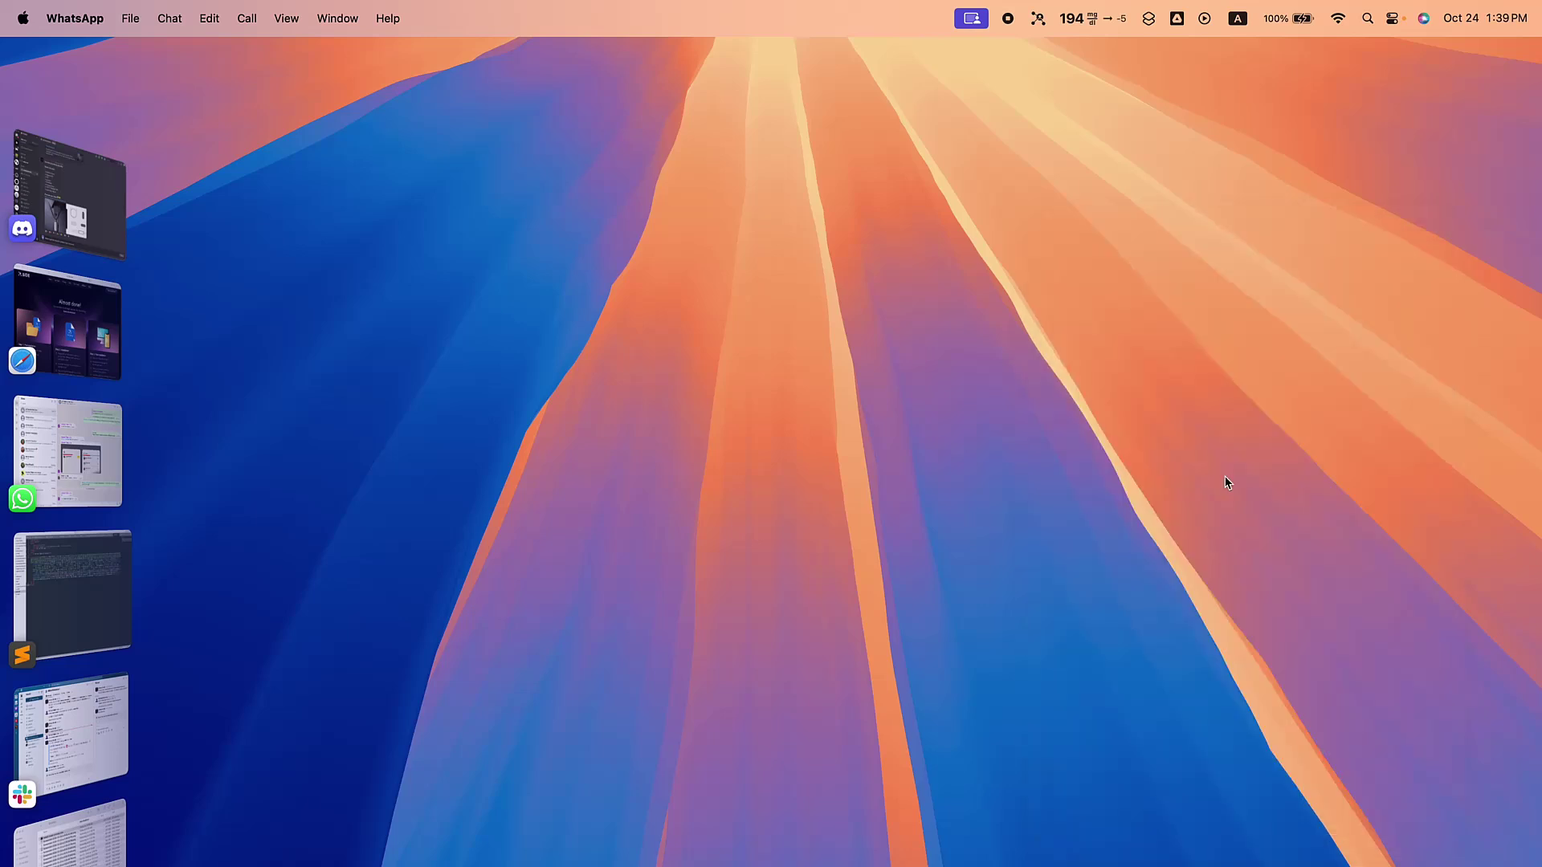
left_click(1038, 18)
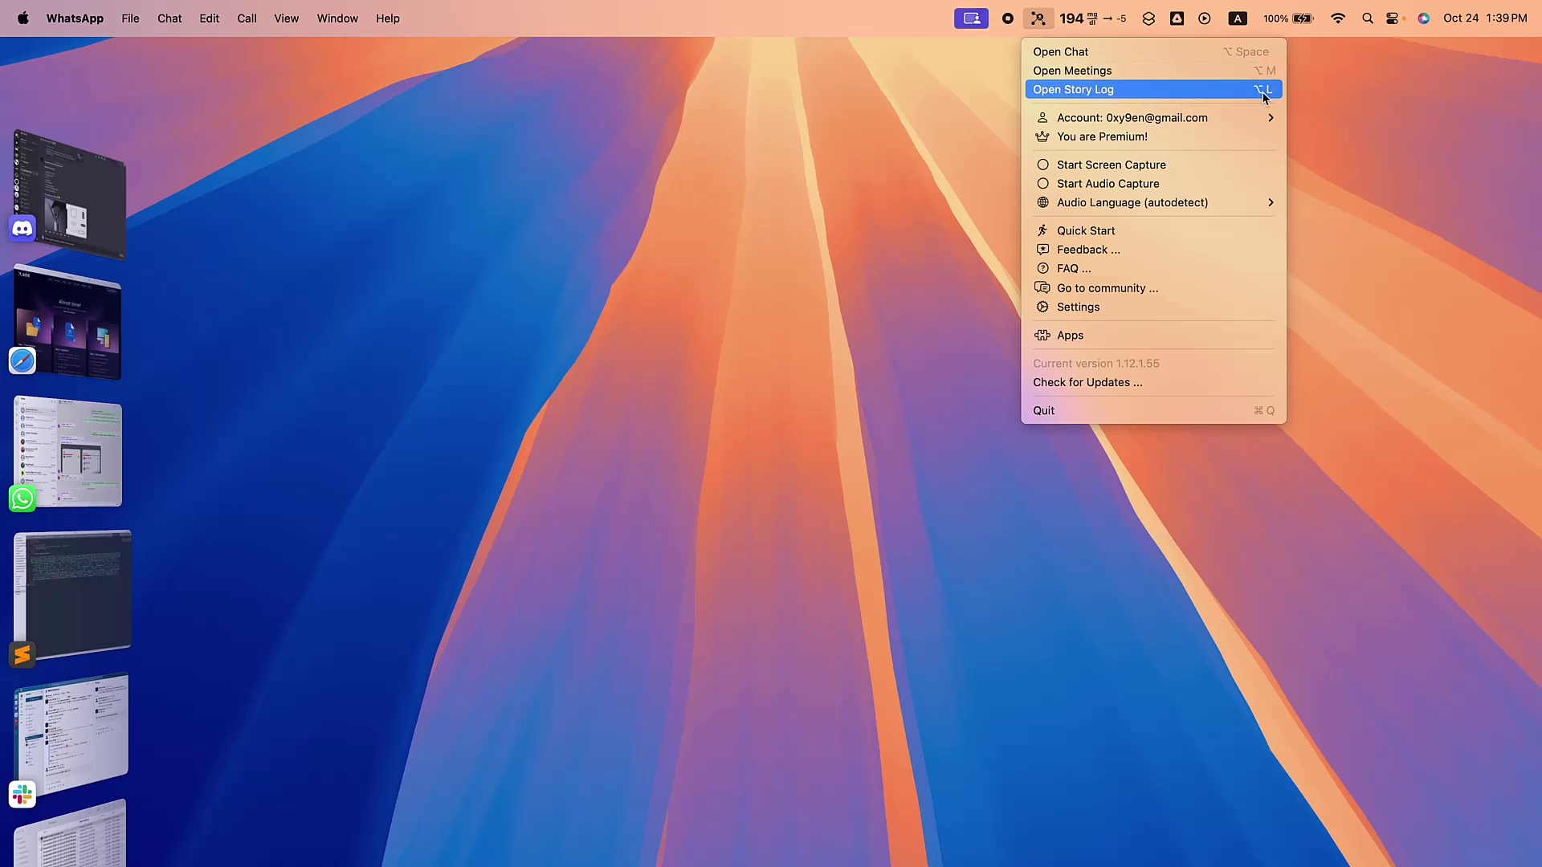
- Move the live transcript window lower on screen, then return to the Meetings list
left_click(974, 303)
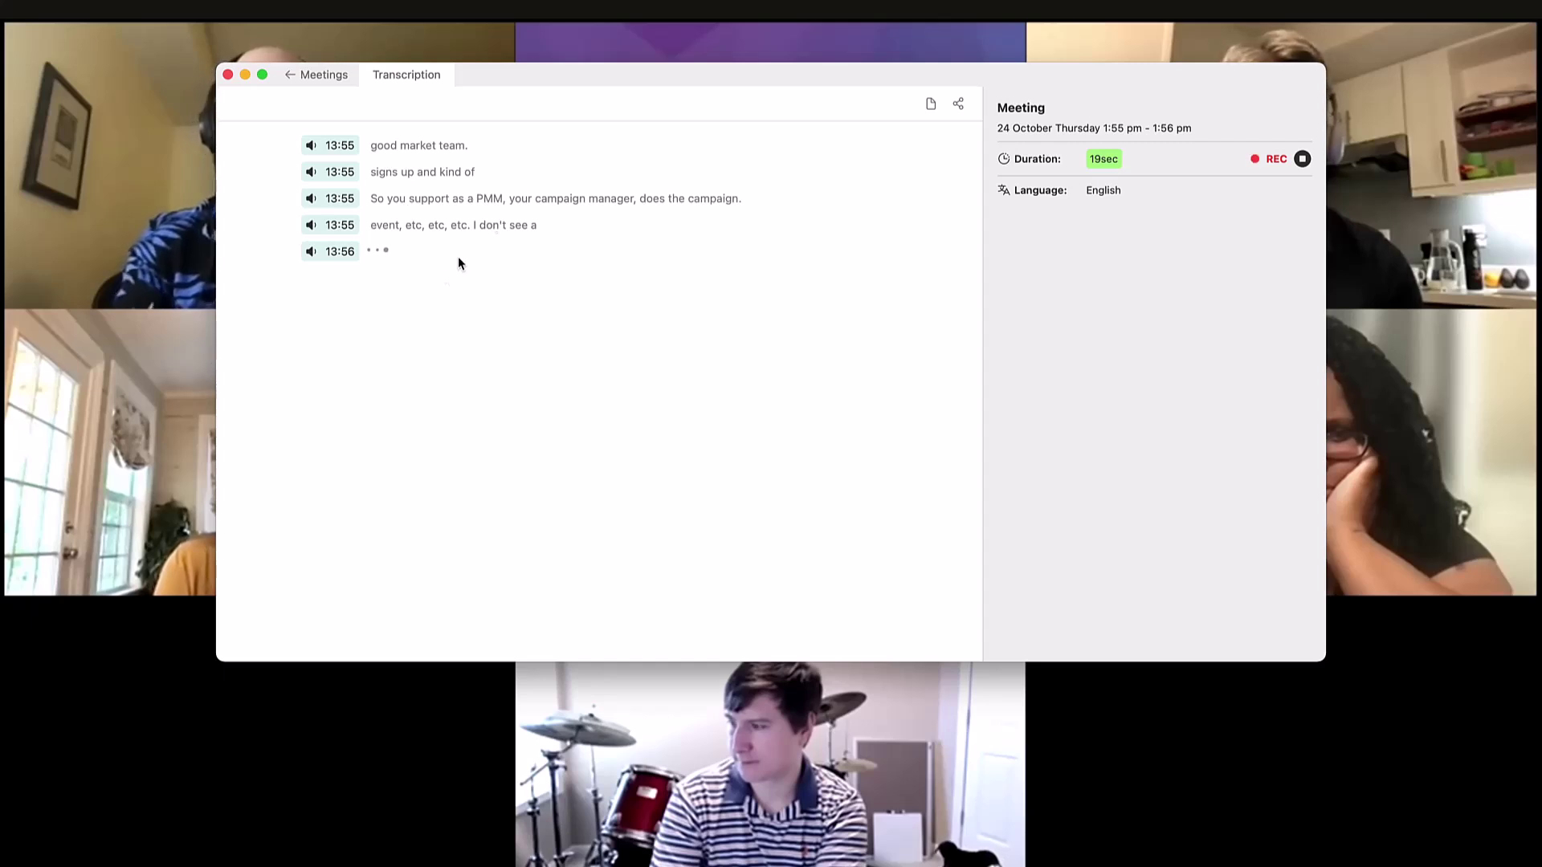
left_click_drag(626, 69, 788, 304)
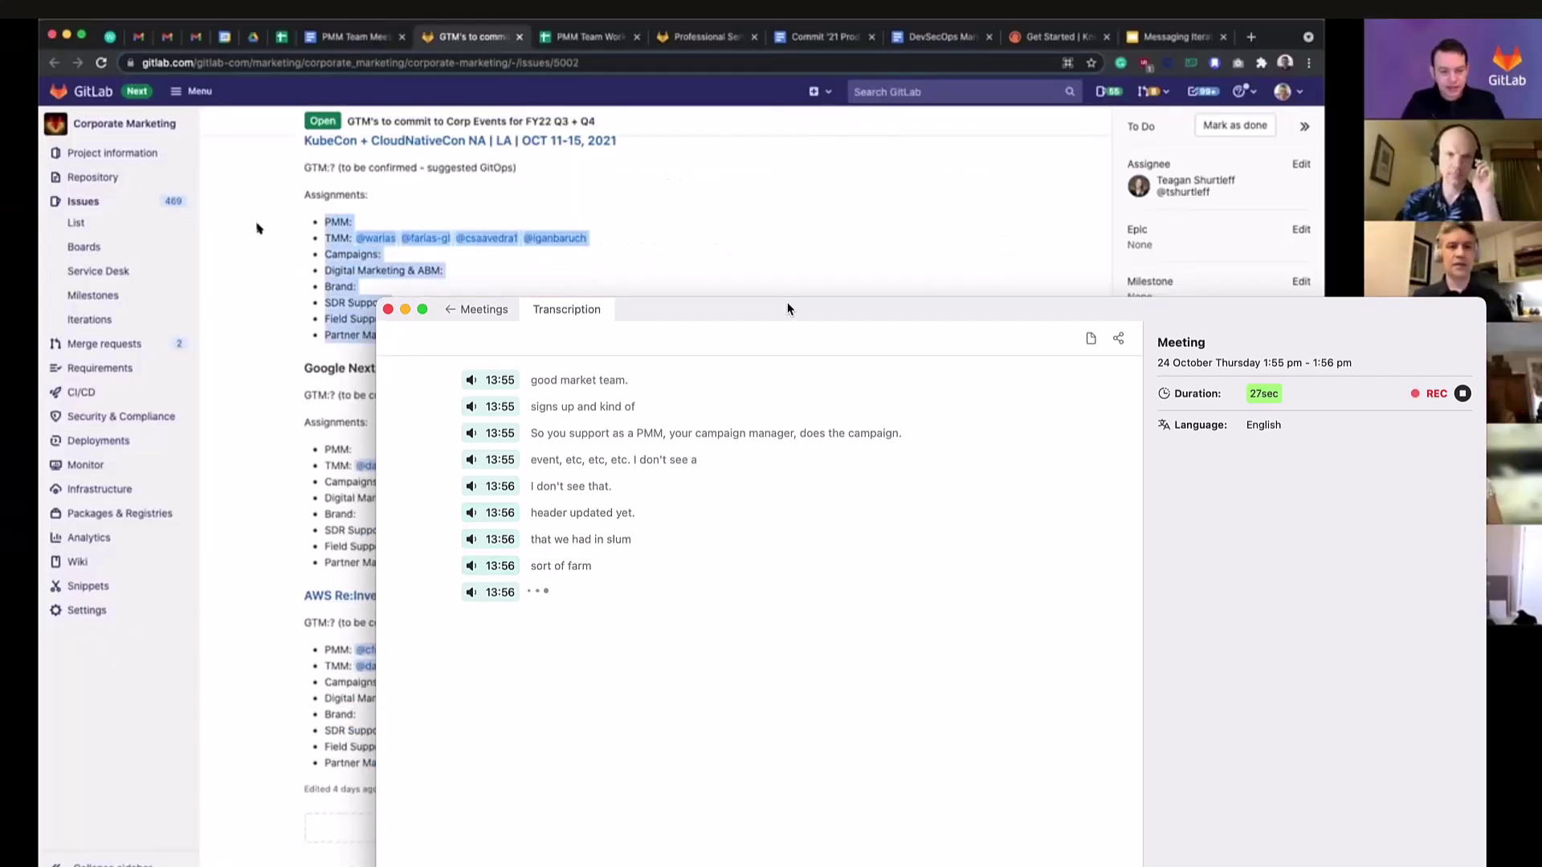
left_click_drag(787, 303, 803, 304)
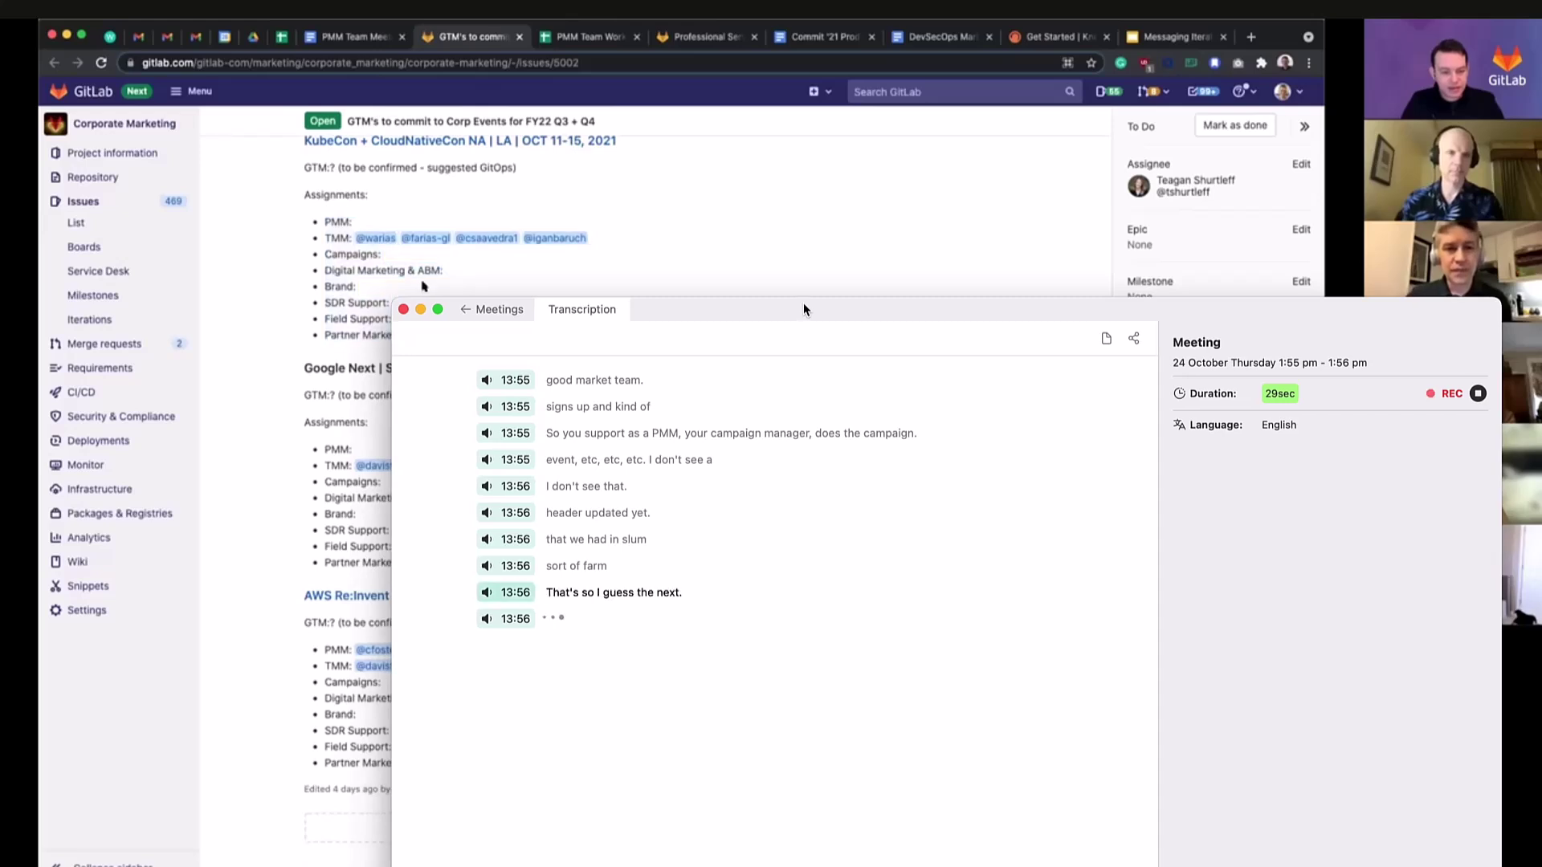
left_click(494, 310)
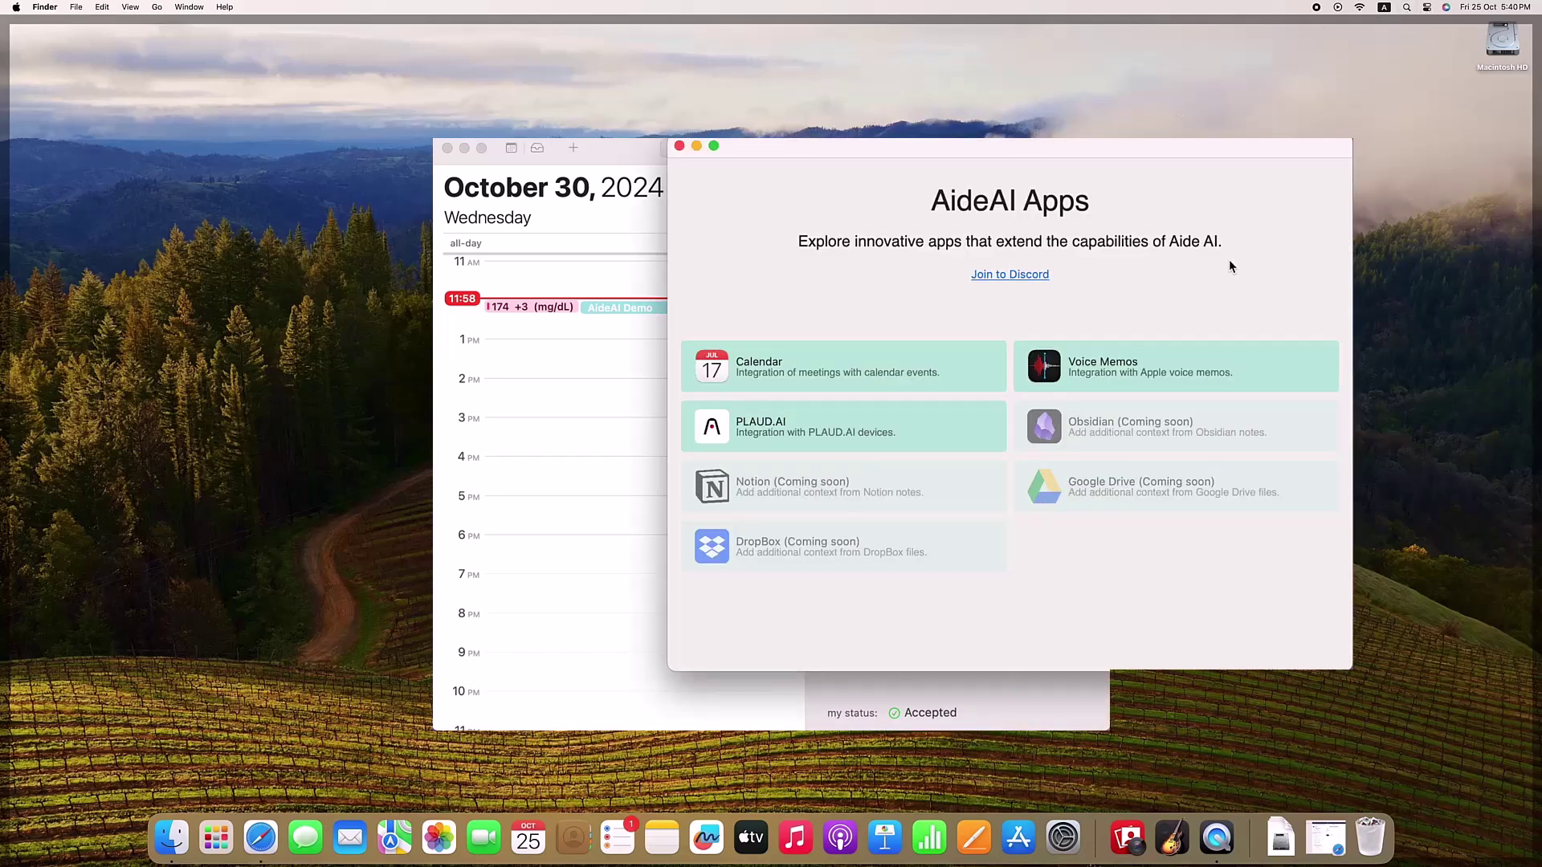
- View the Calendar integration details, then return to the integrated apps list
left_click(757, 374)
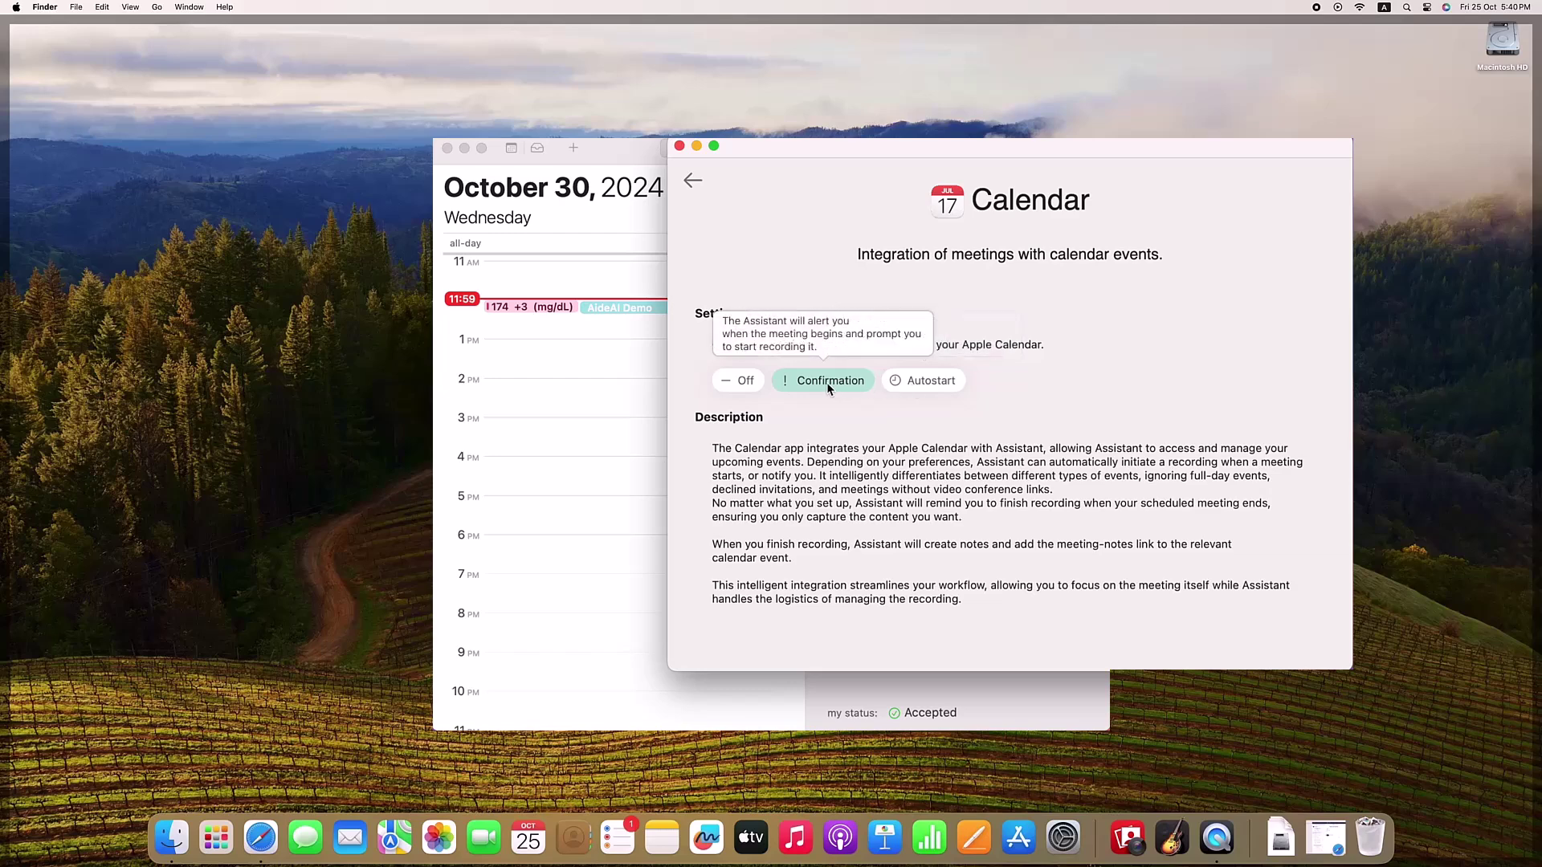
left_click(692, 183)
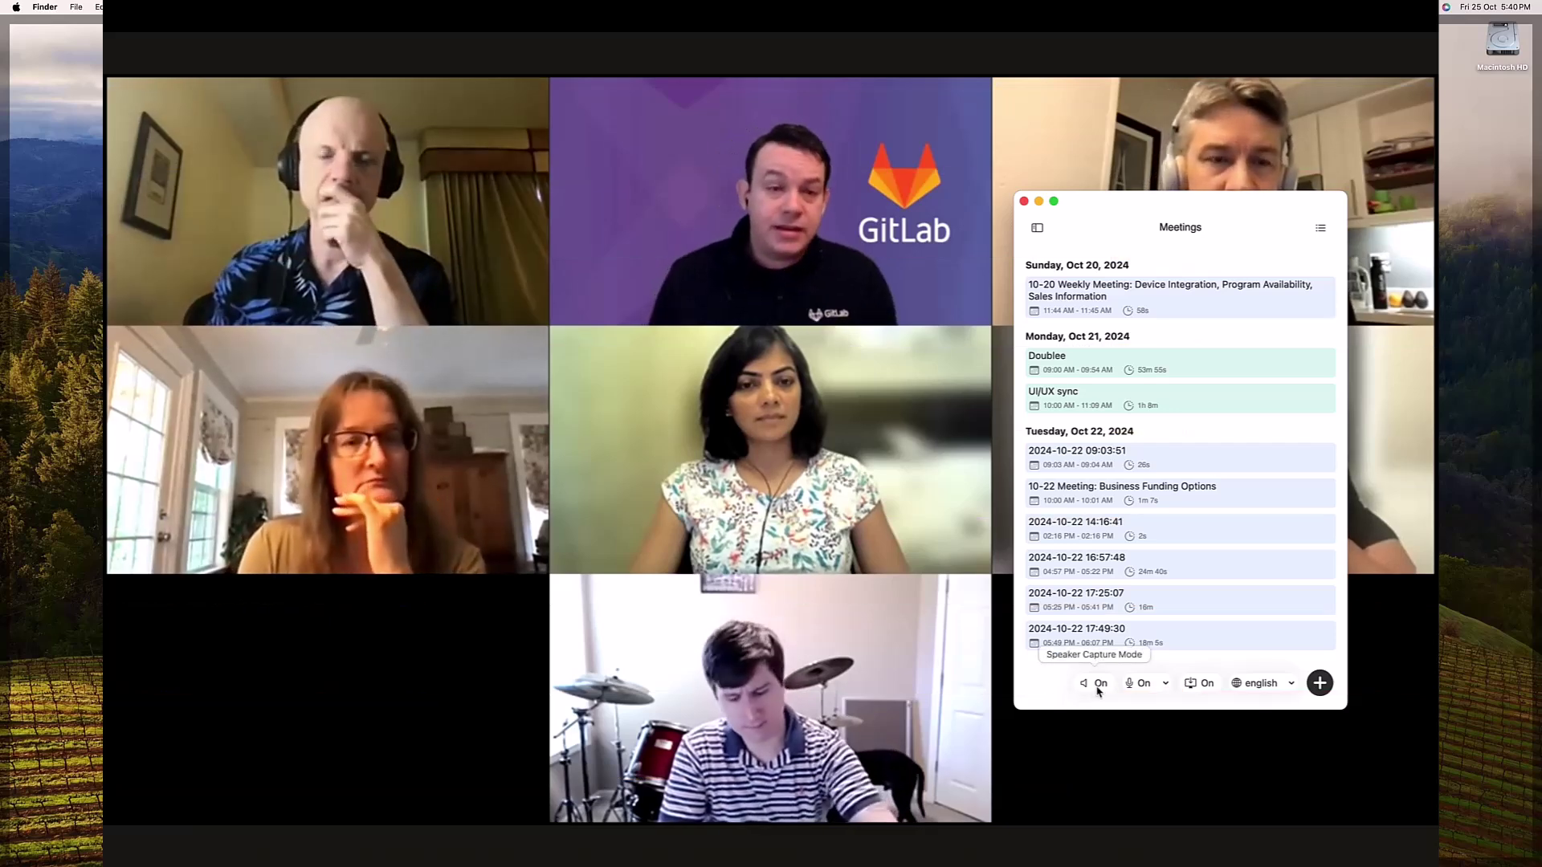
- Check the available microphone devices, leaving the input unchanged
left_click(1165, 684)
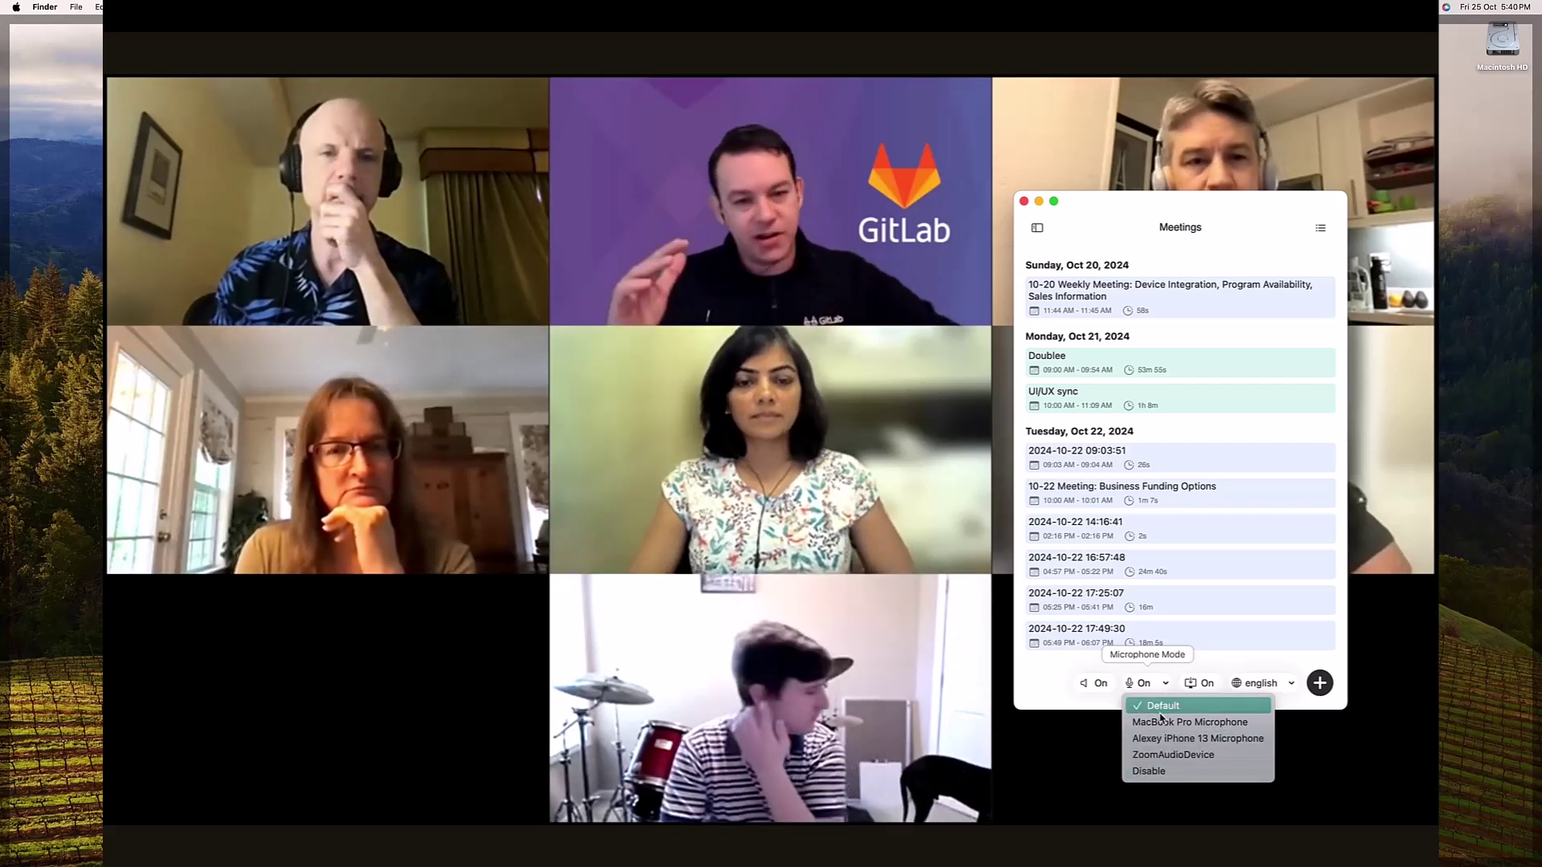
left_click(1206, 684)
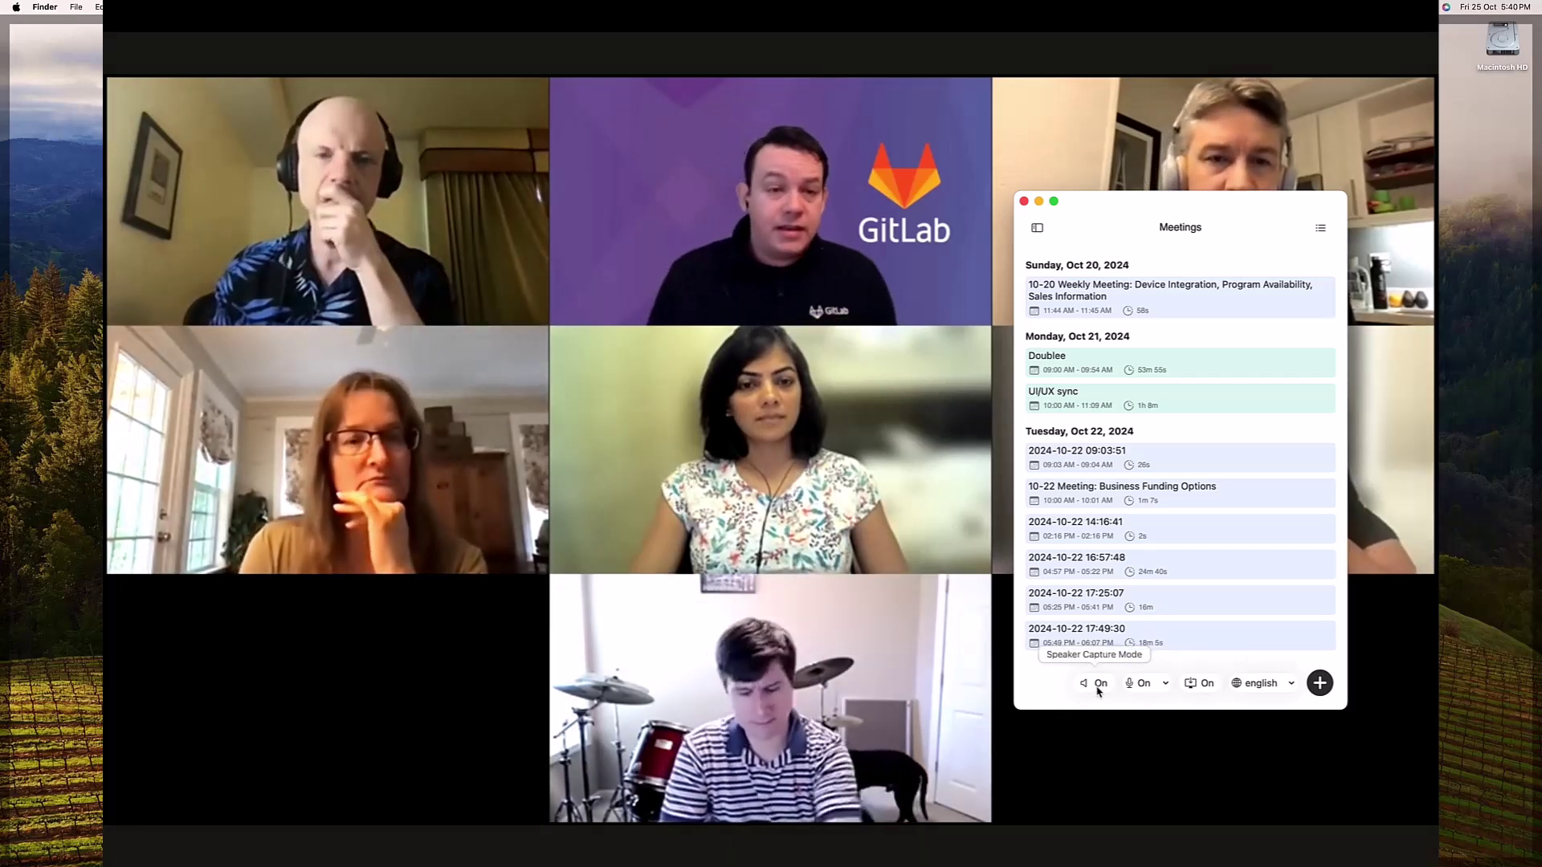
left_click(1166, 687)
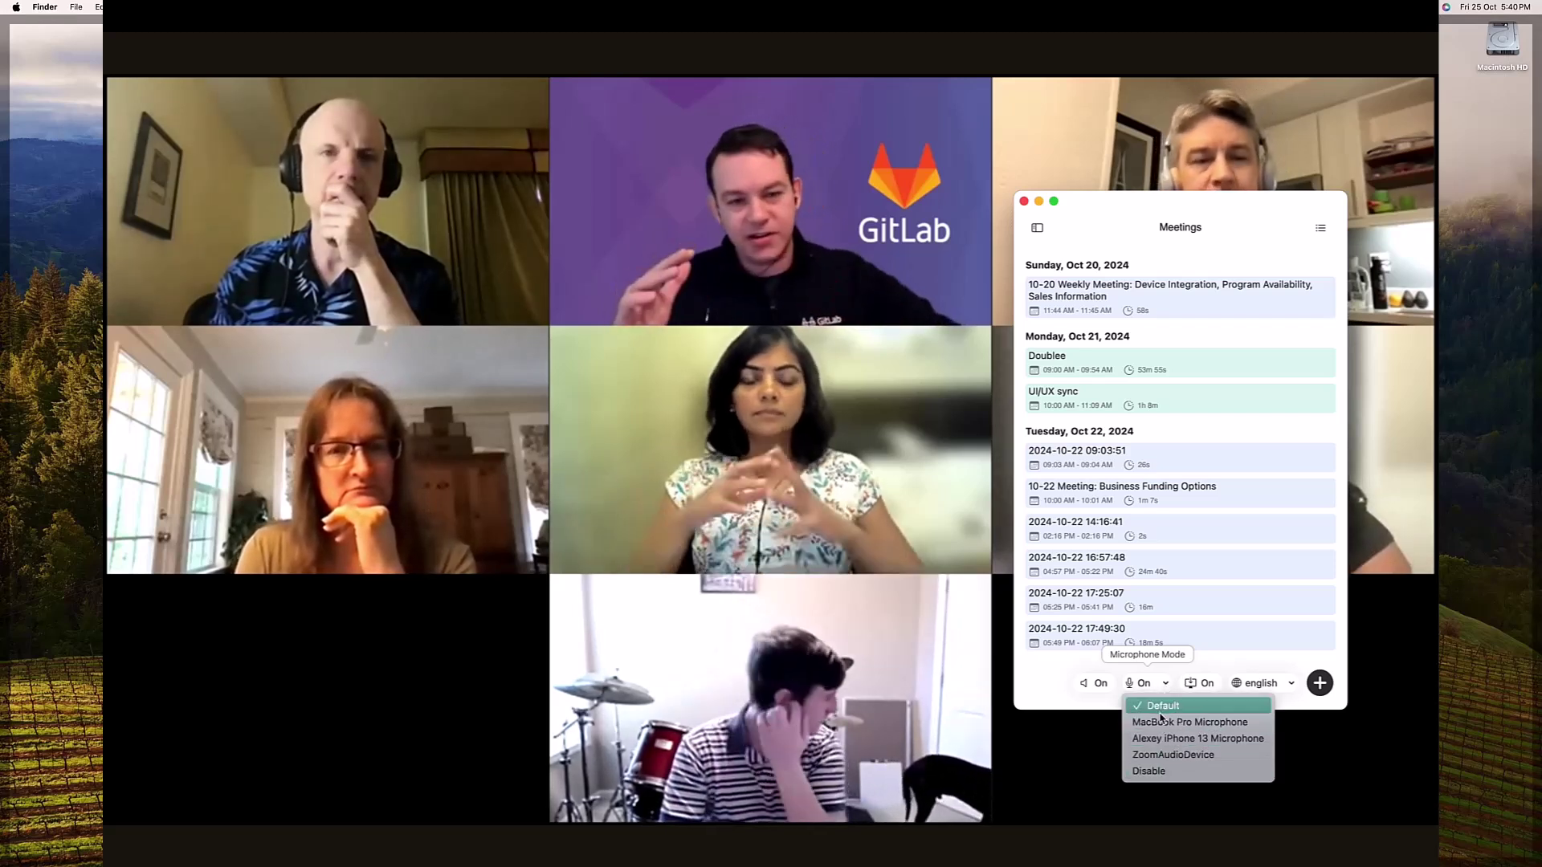
left_click(1207, 684)
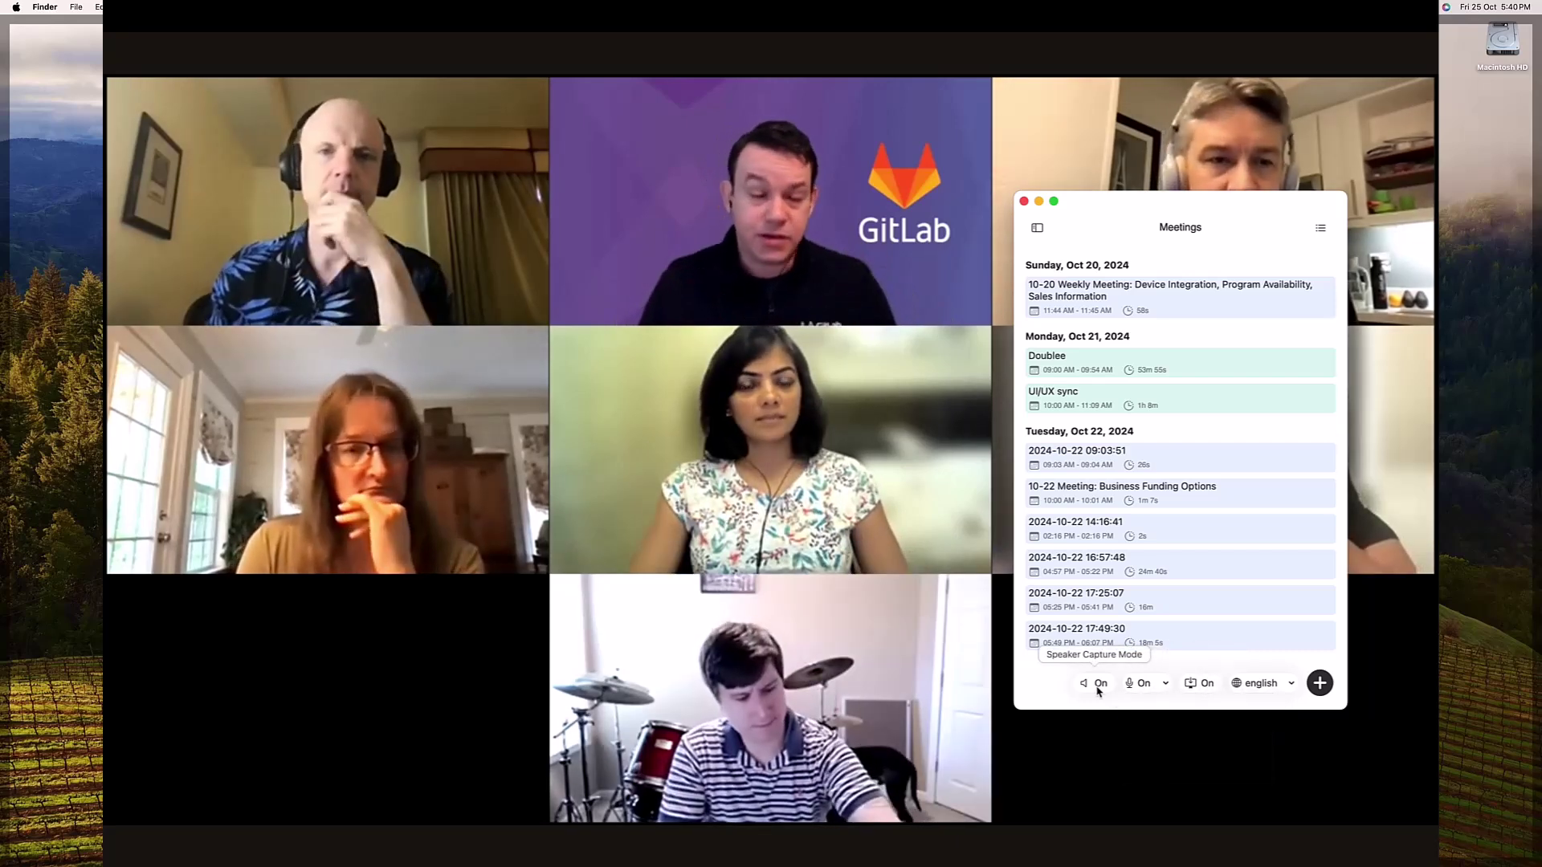
left_click(1163, 685)
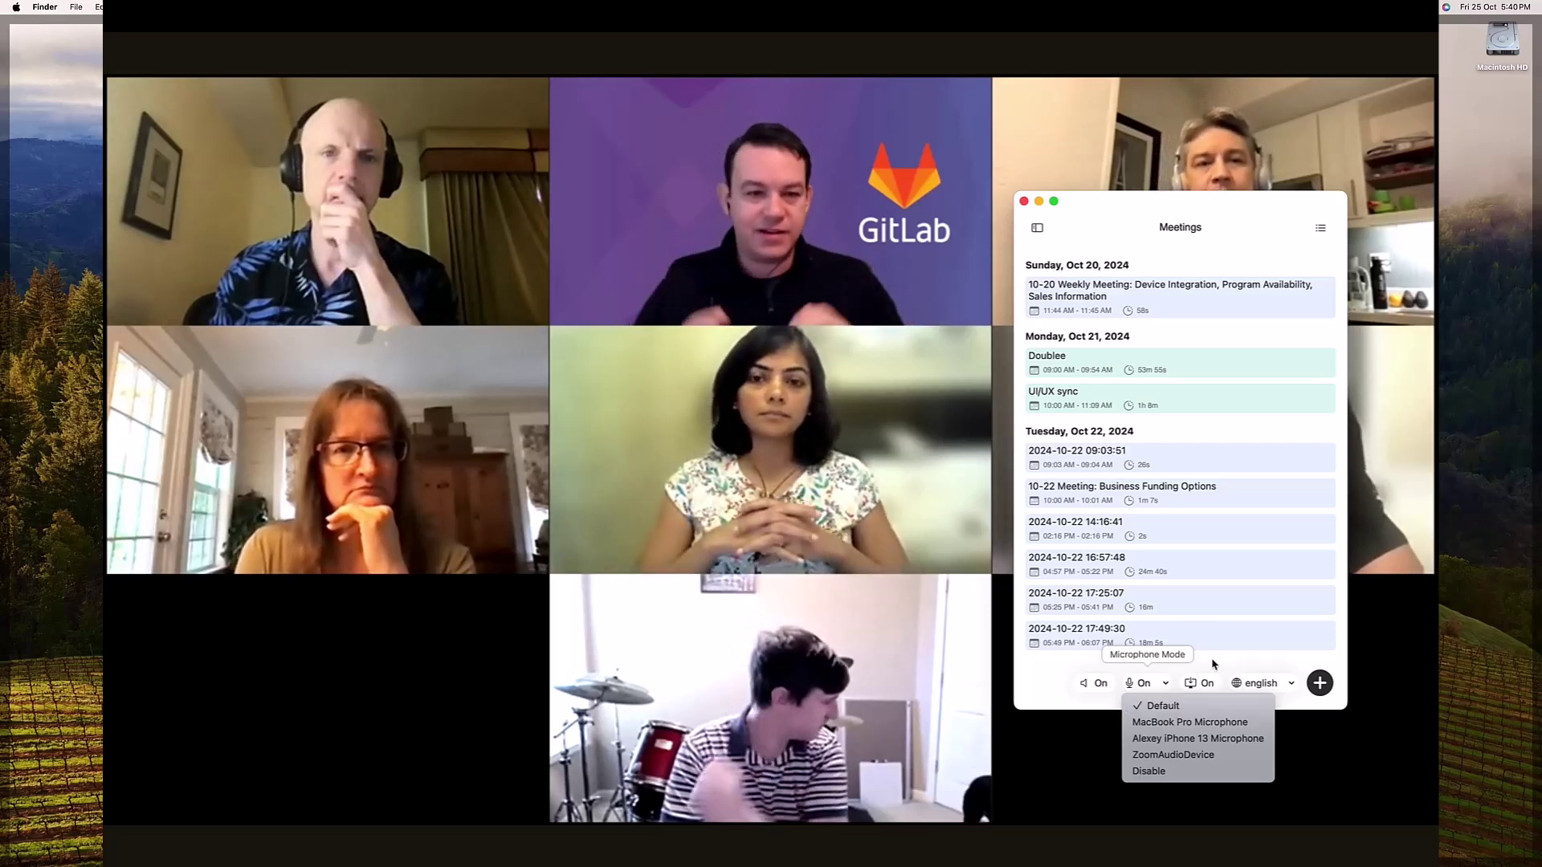
left_click(1181, 688)
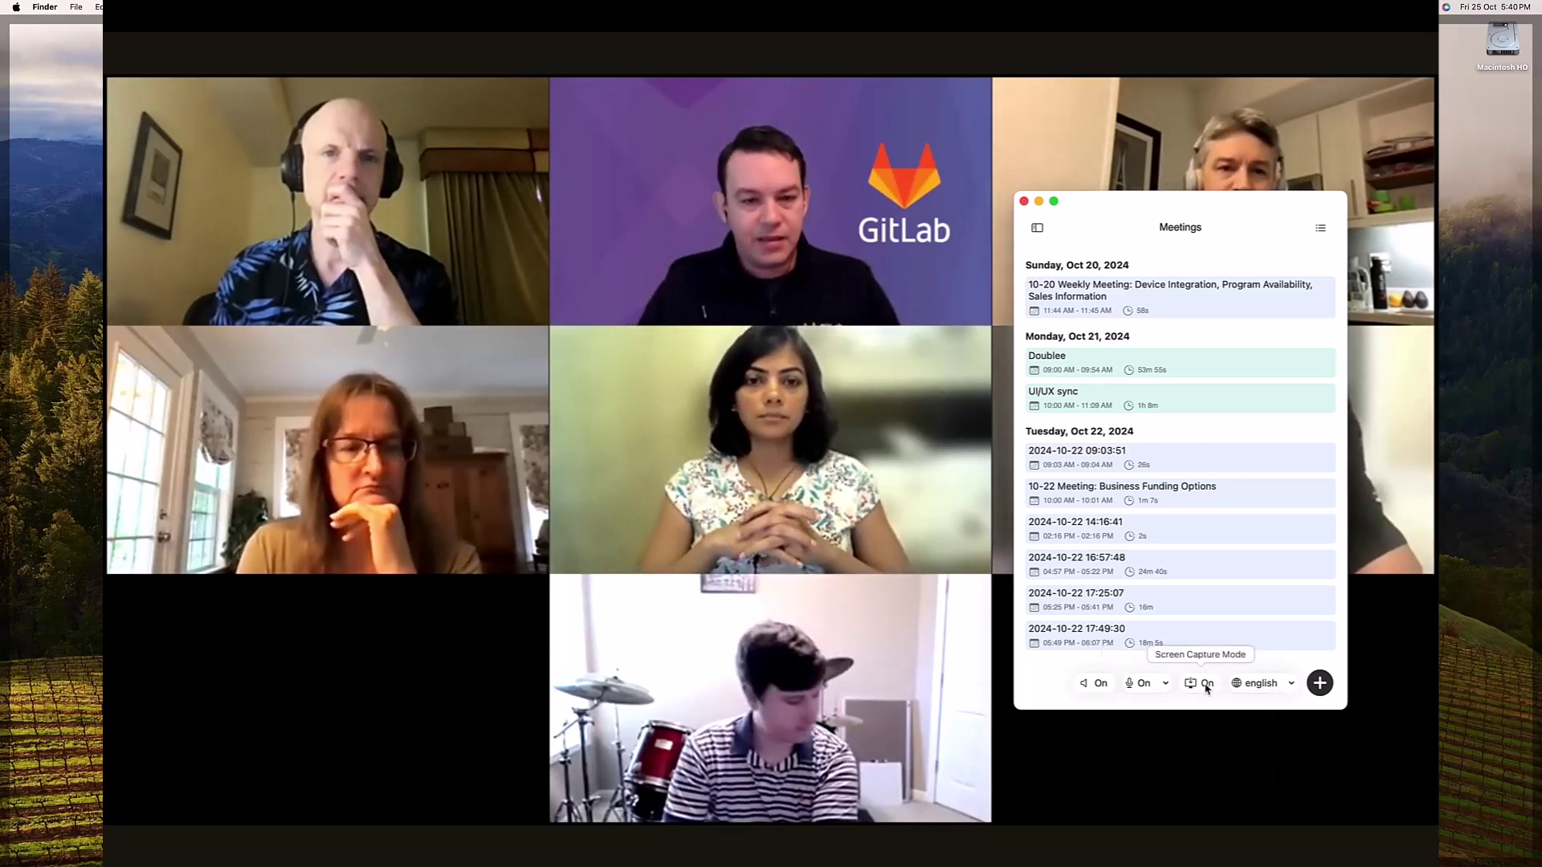
- Keep English as the meeting language and start recording with microphone access allowed
left_click(1257, 687)
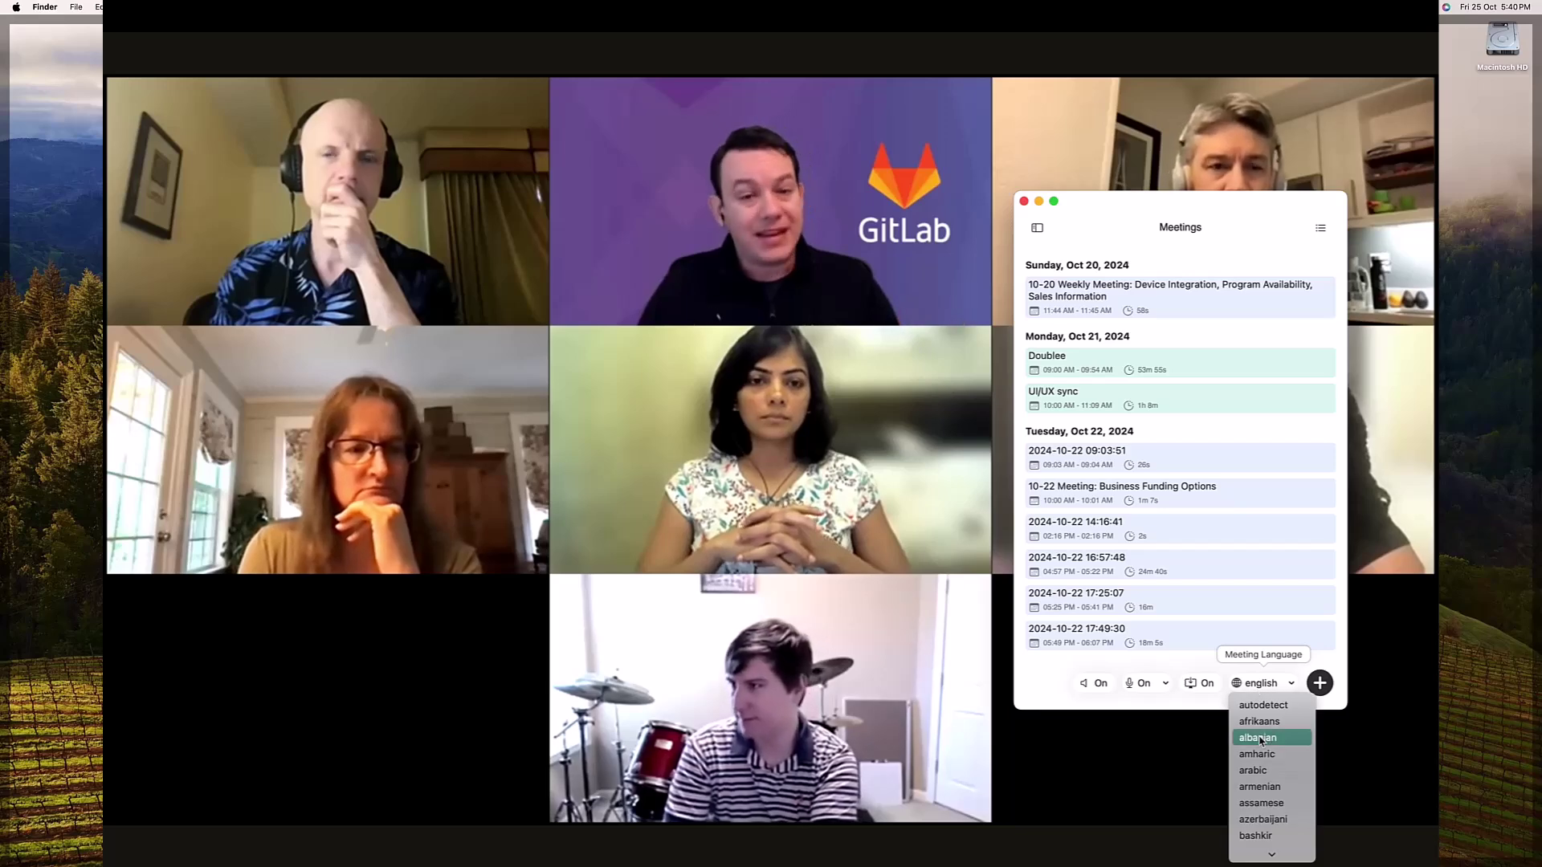
scroll(1260, 737, "down", 8)
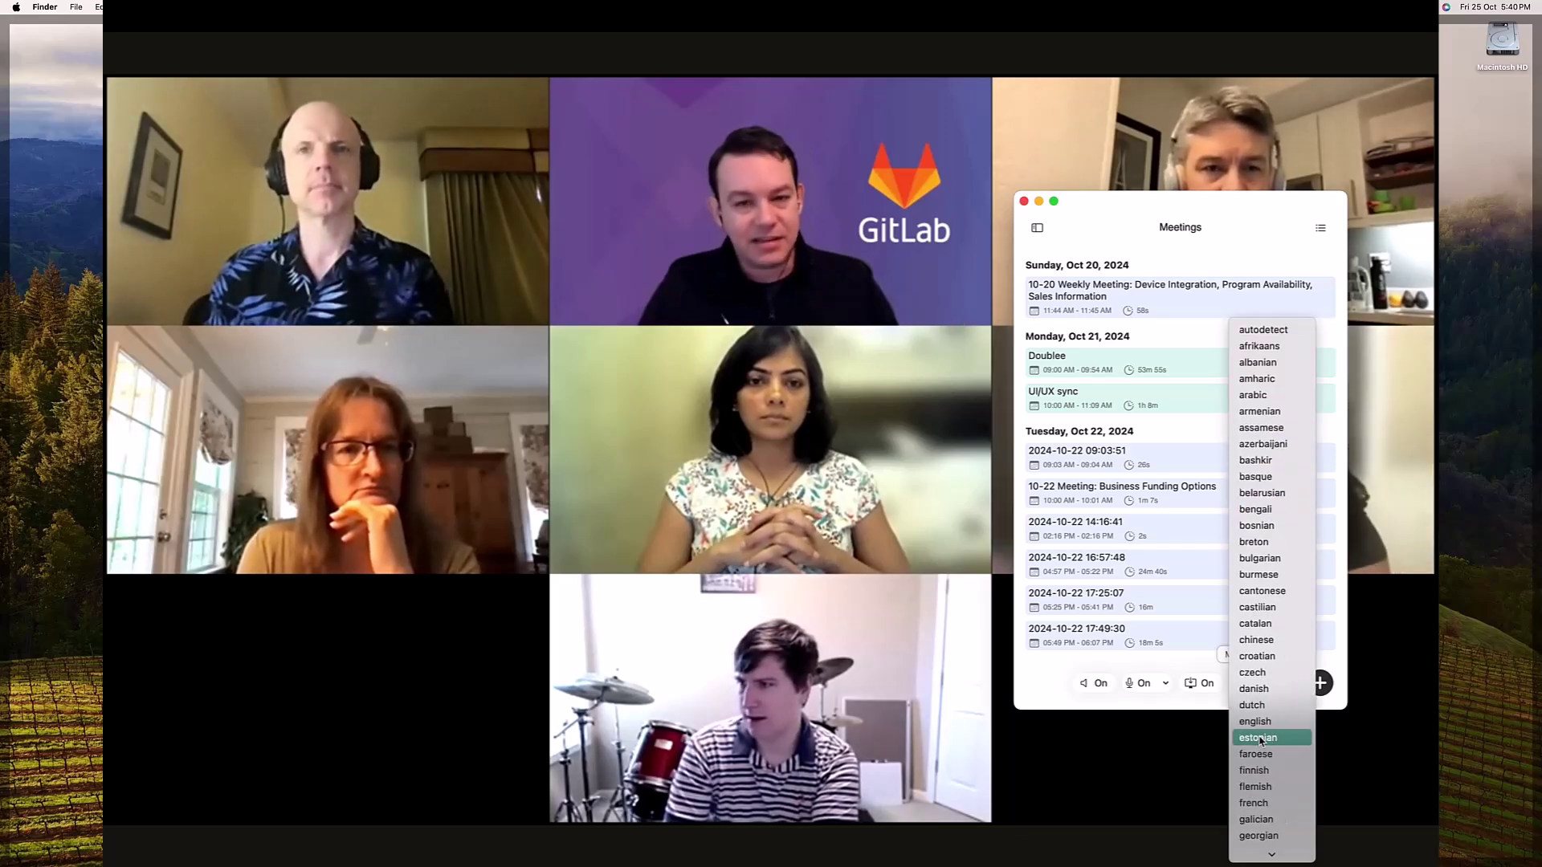
left_click(1261, 727)
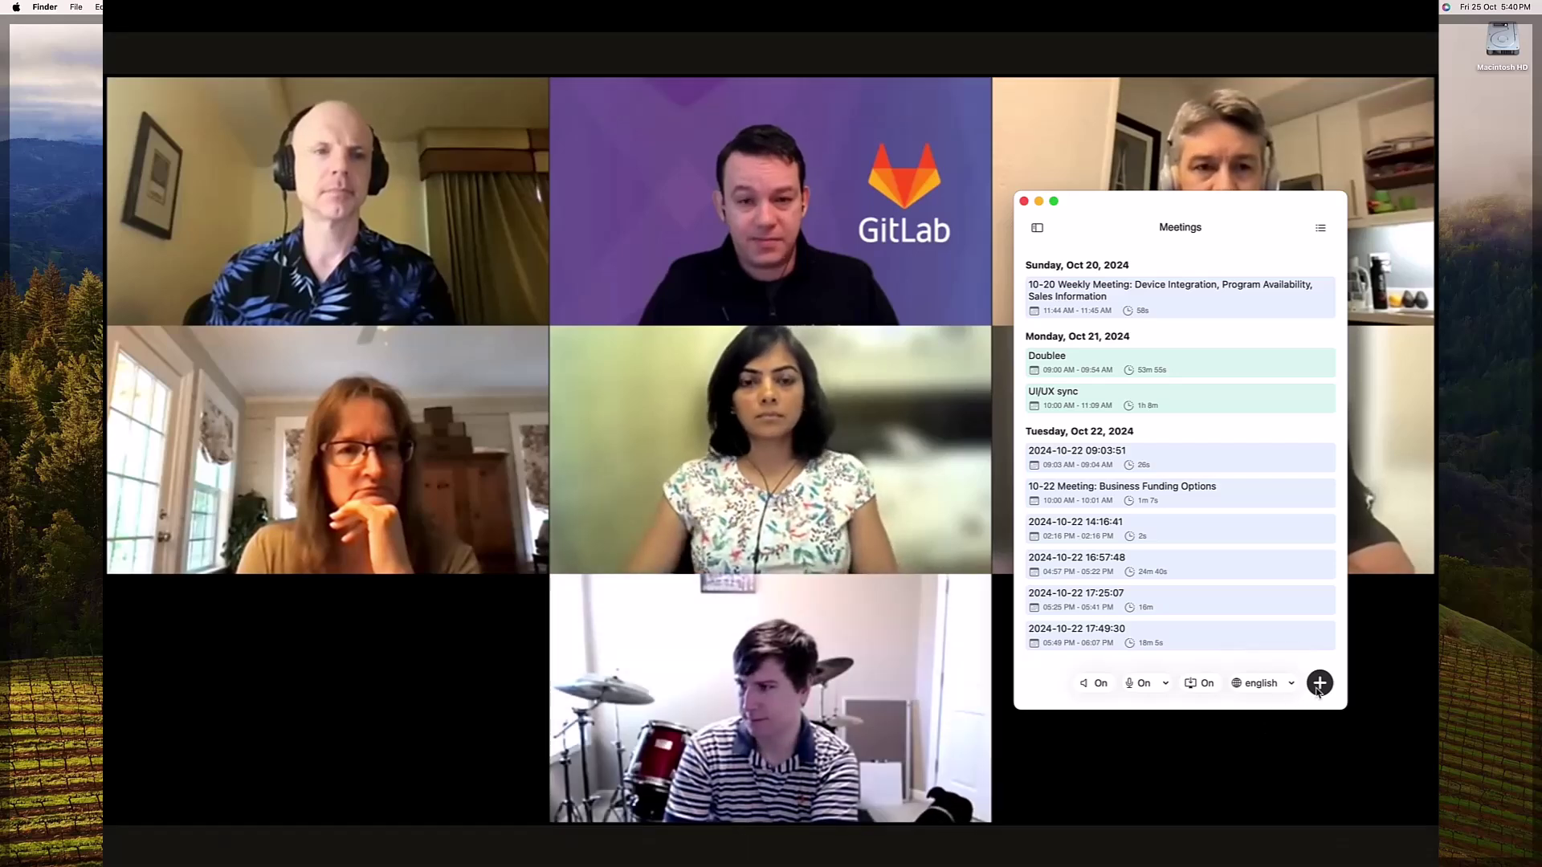
left_click(1318, 684)
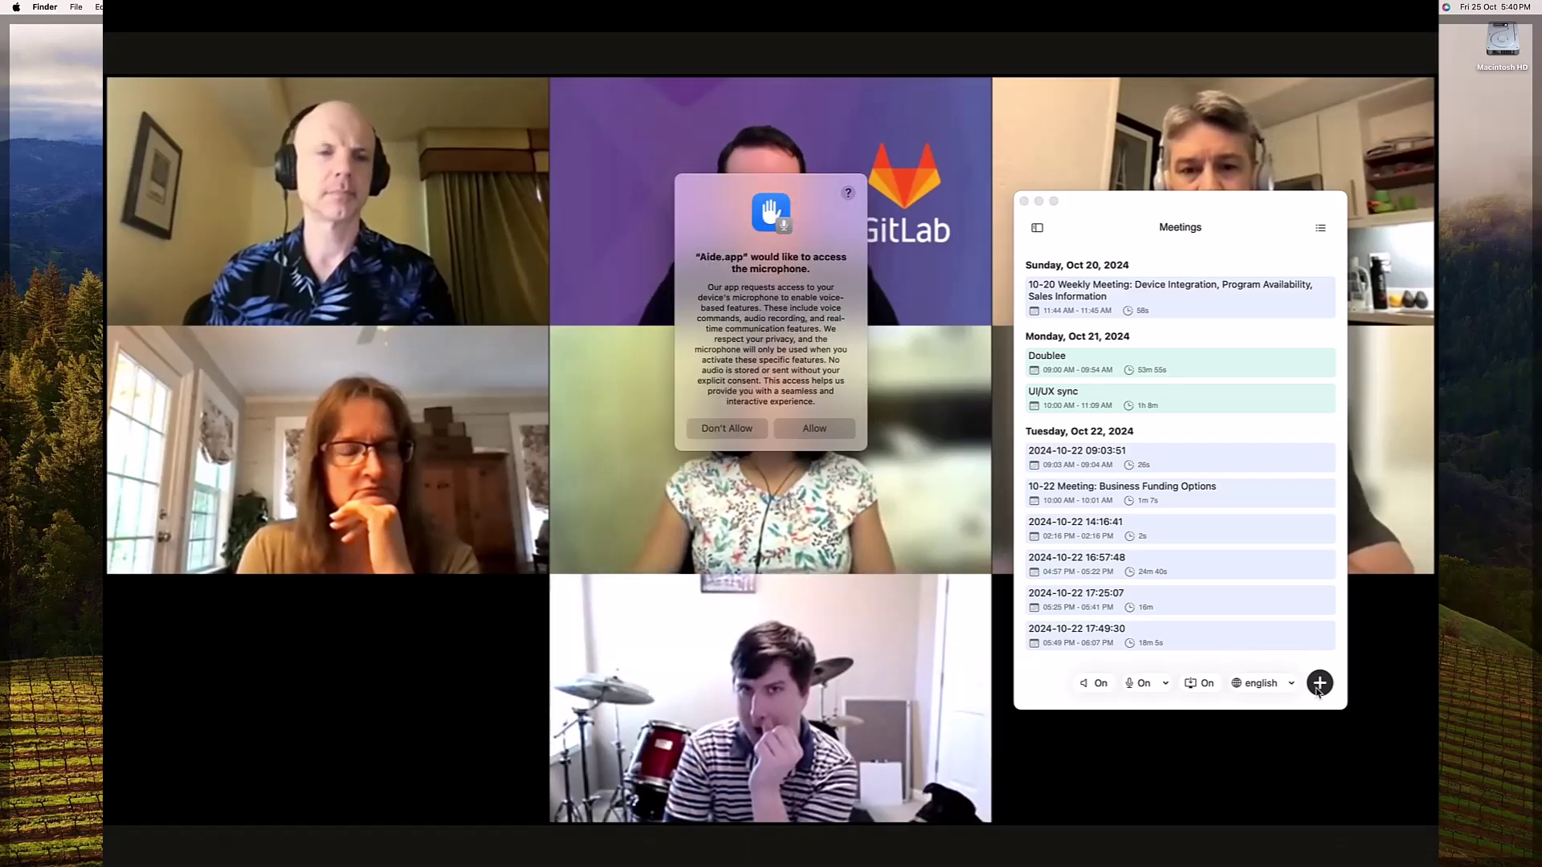
left_click(814, 428)
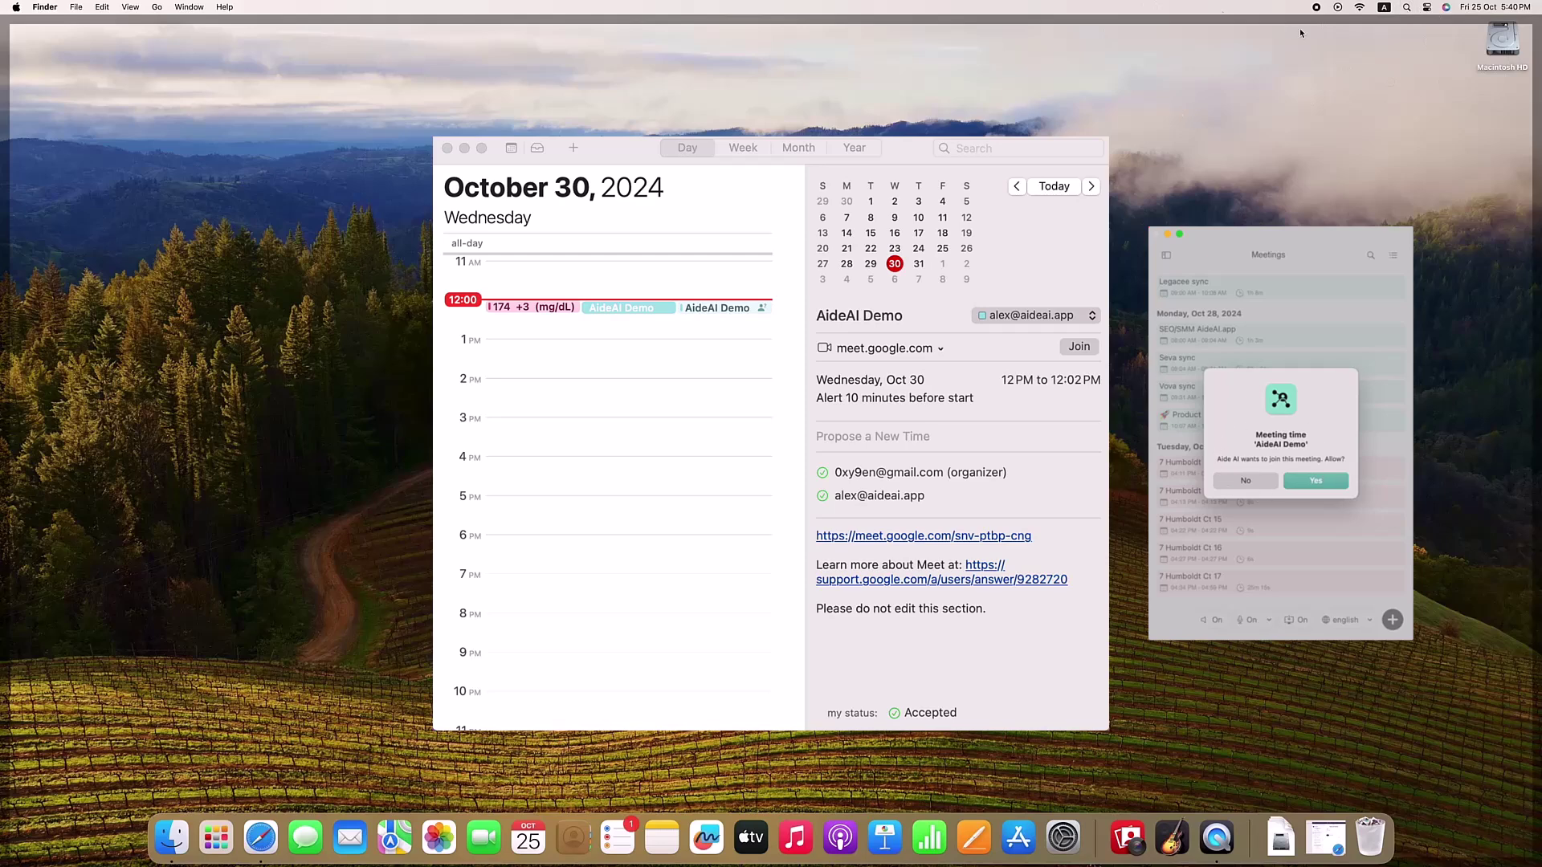
- Accept the AideAI Demo meeting popup so Aide joins and records it
left_click(1308, 482)
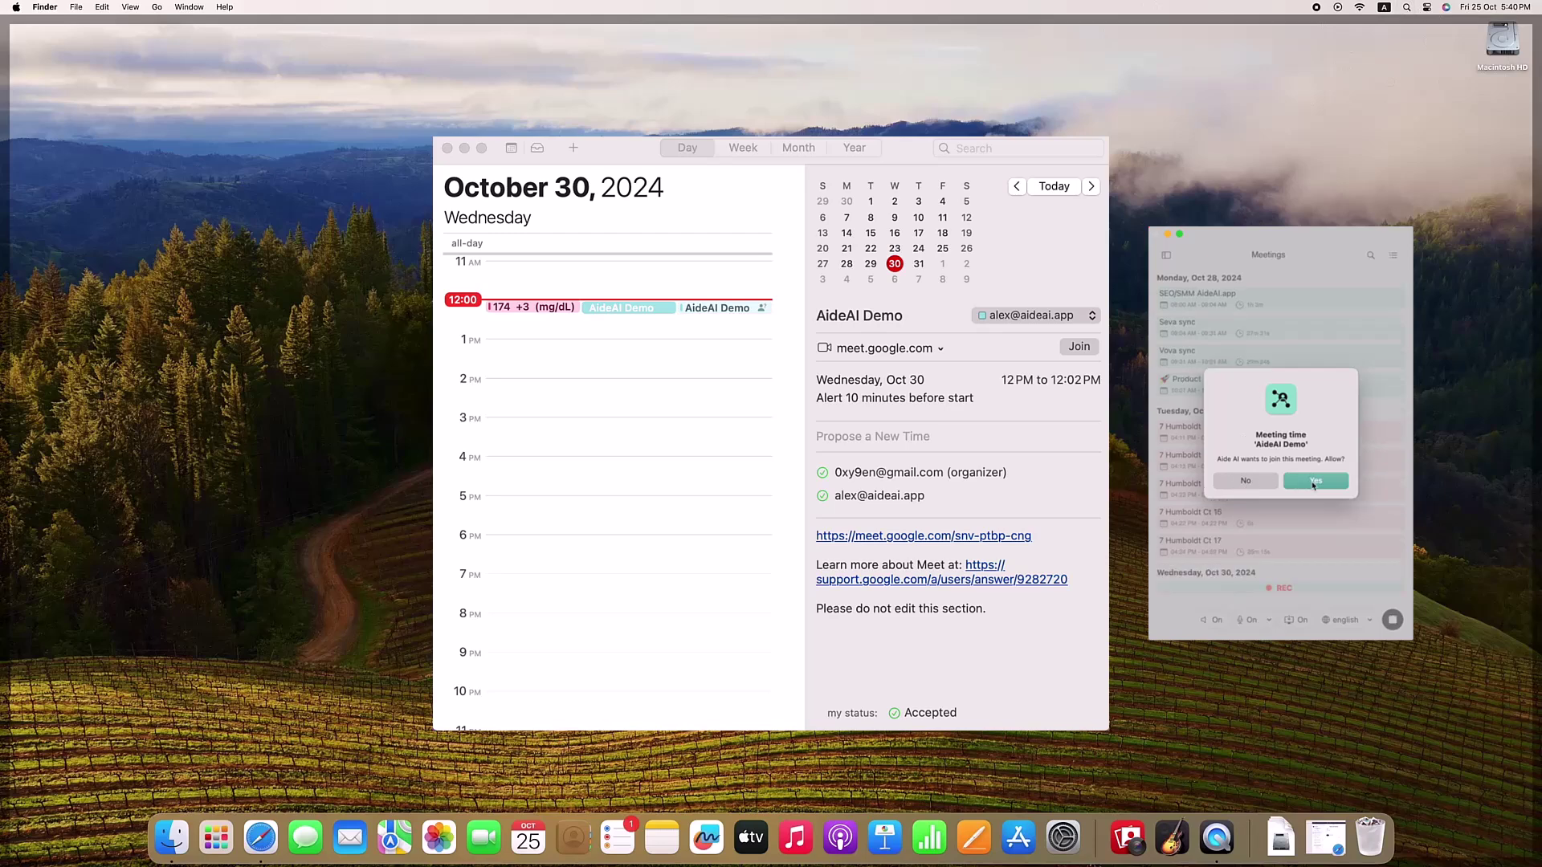
left_click(1314, 482)
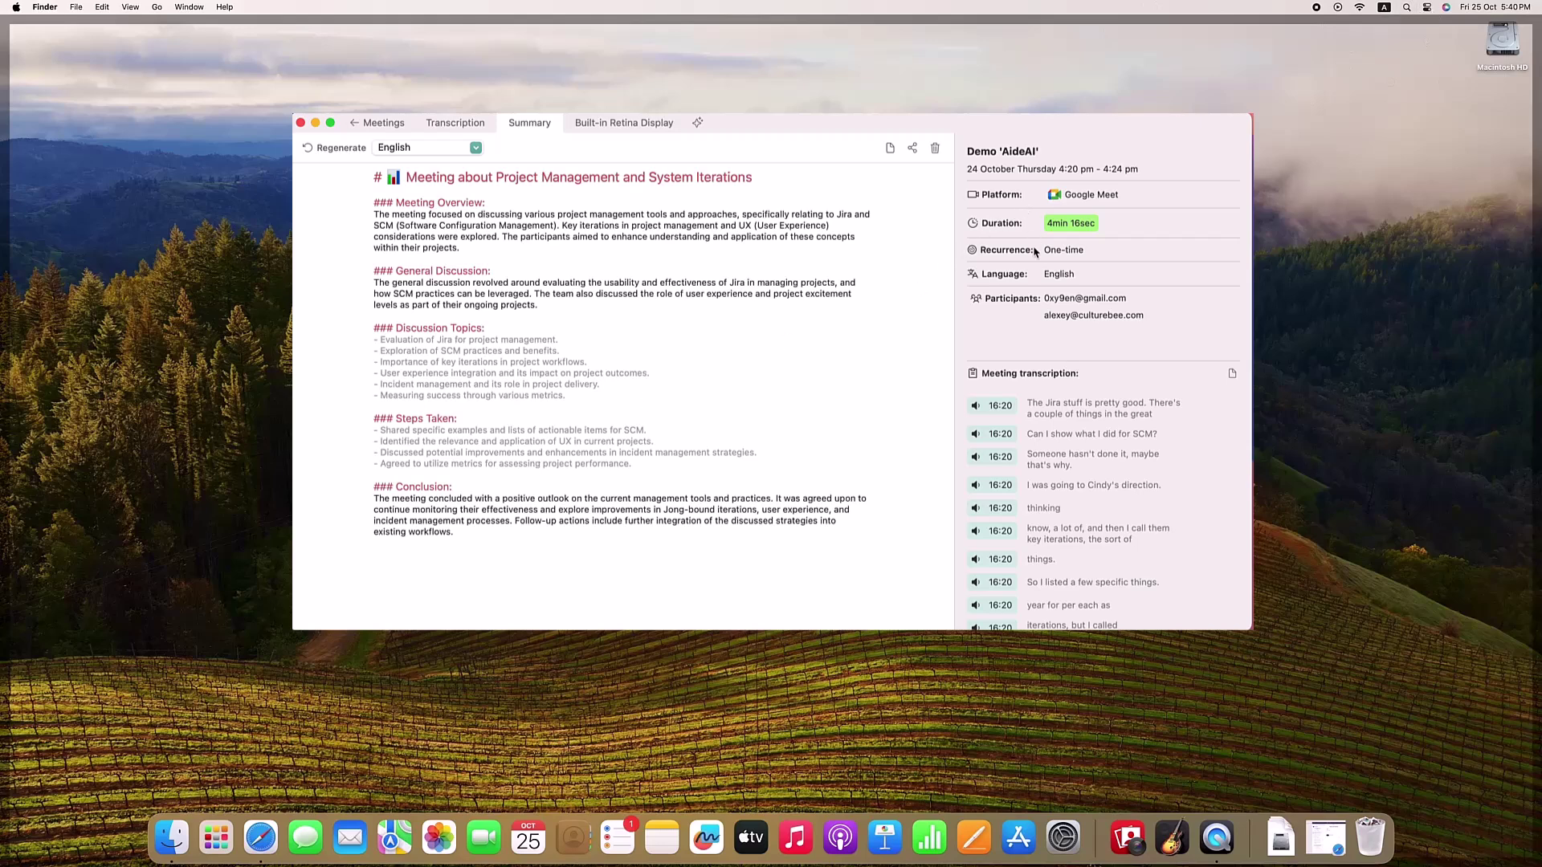
- Regenerate the meeting summary in Arabic, then start a new agent from the agents list
scroll(1079, 507, "down", 8)
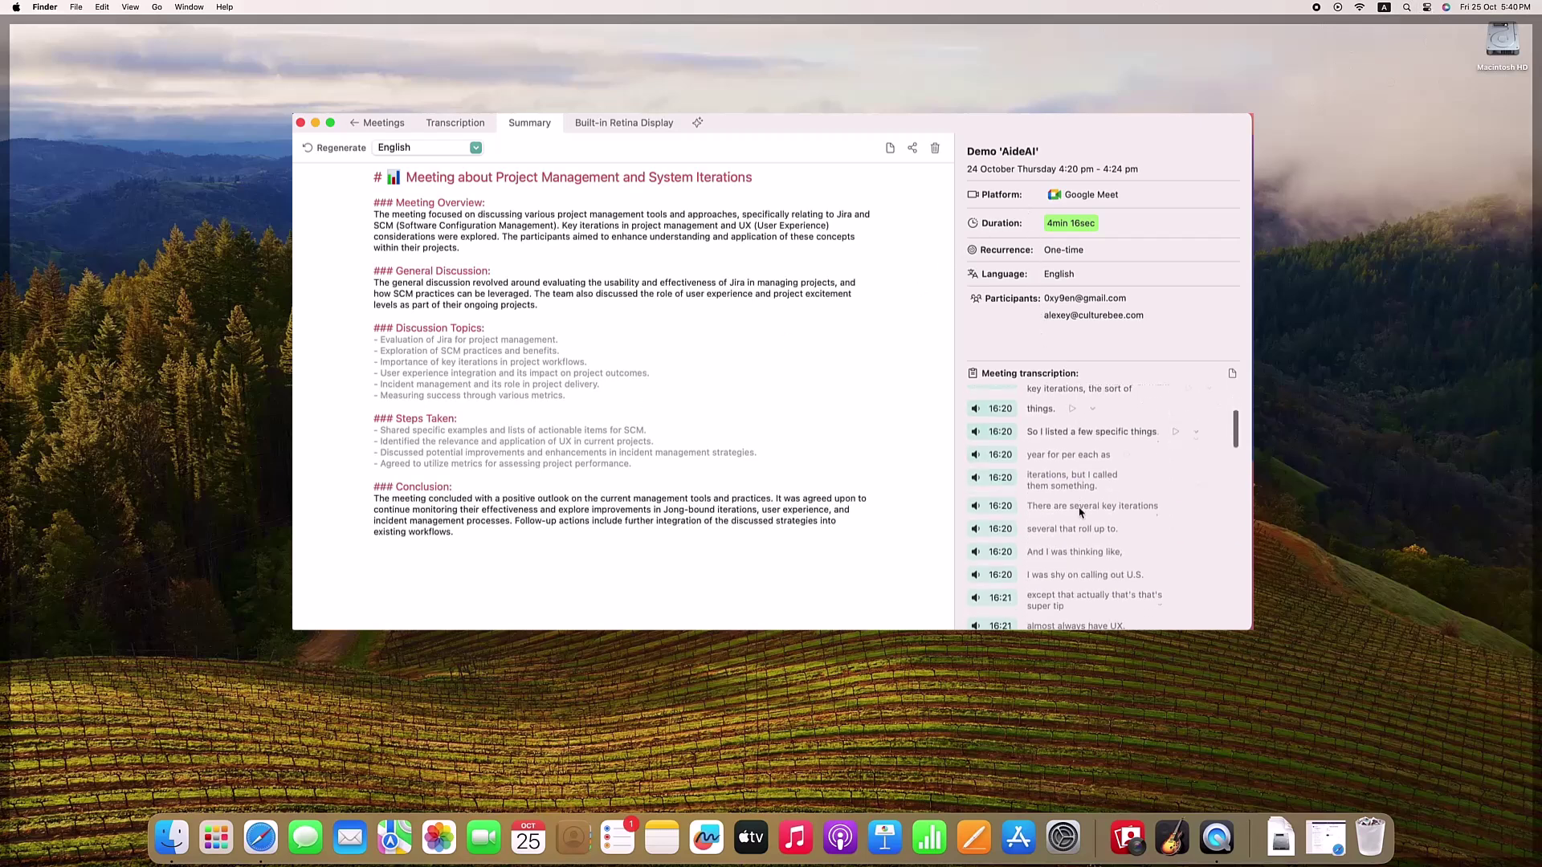
scroll(1079, 512, "down", 3)
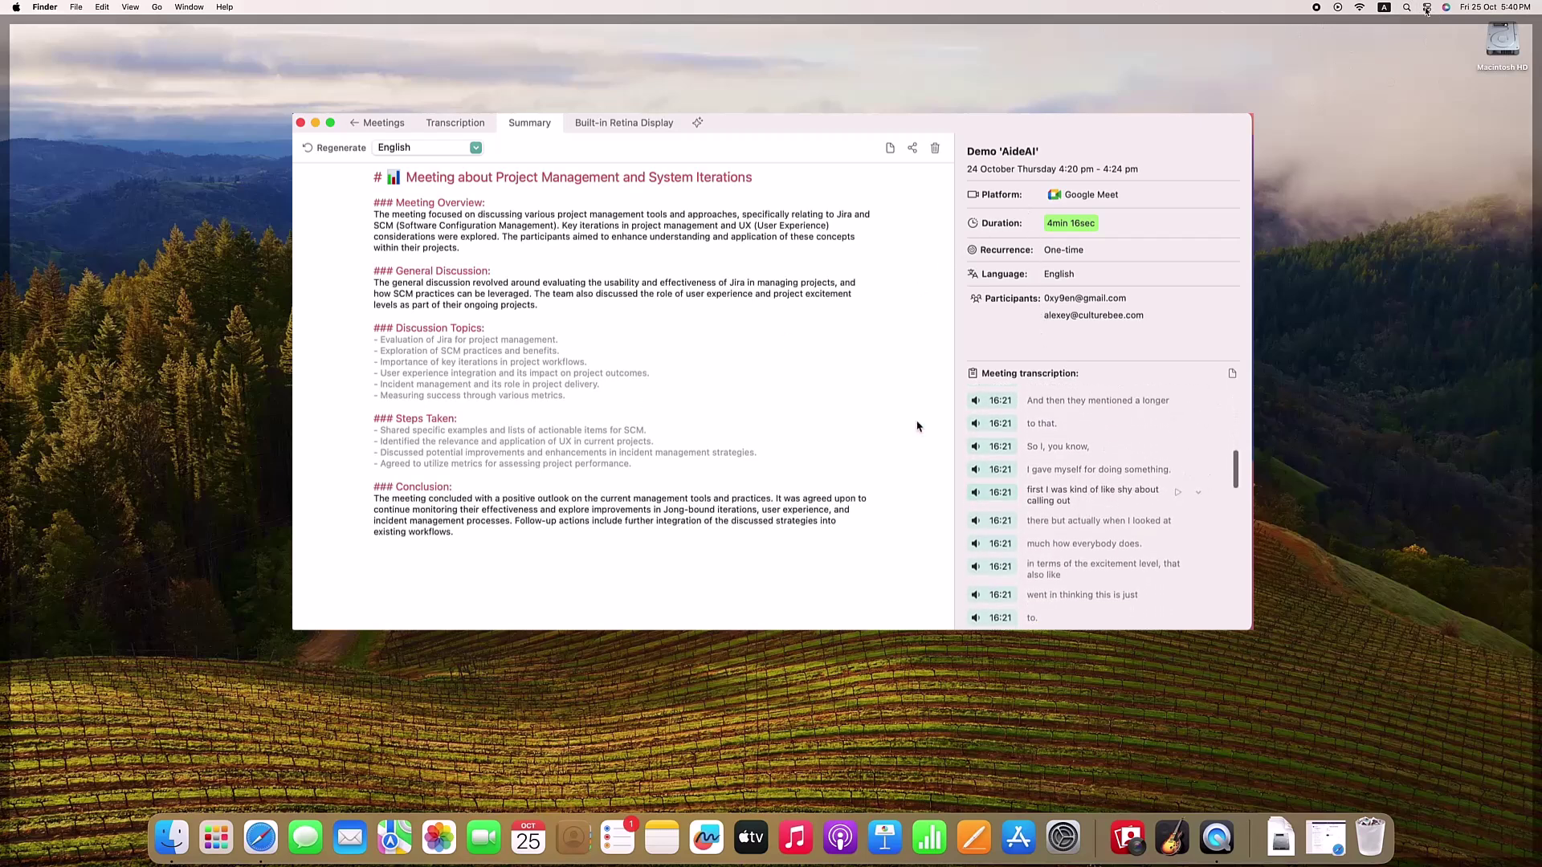
left_click(412, 149)
left_click(407, 223)
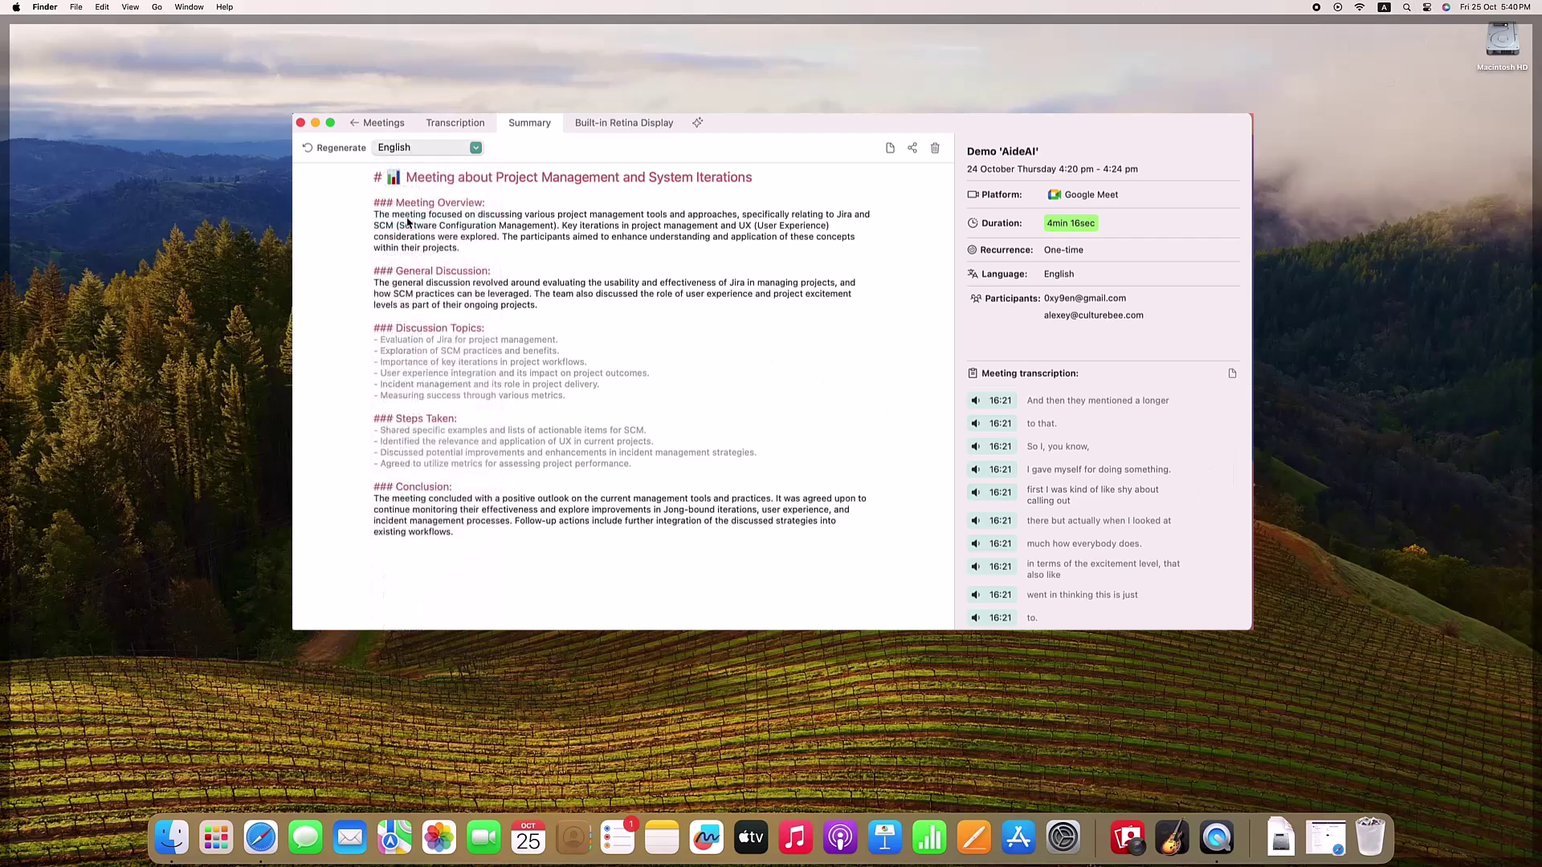
left_click(341, 149)
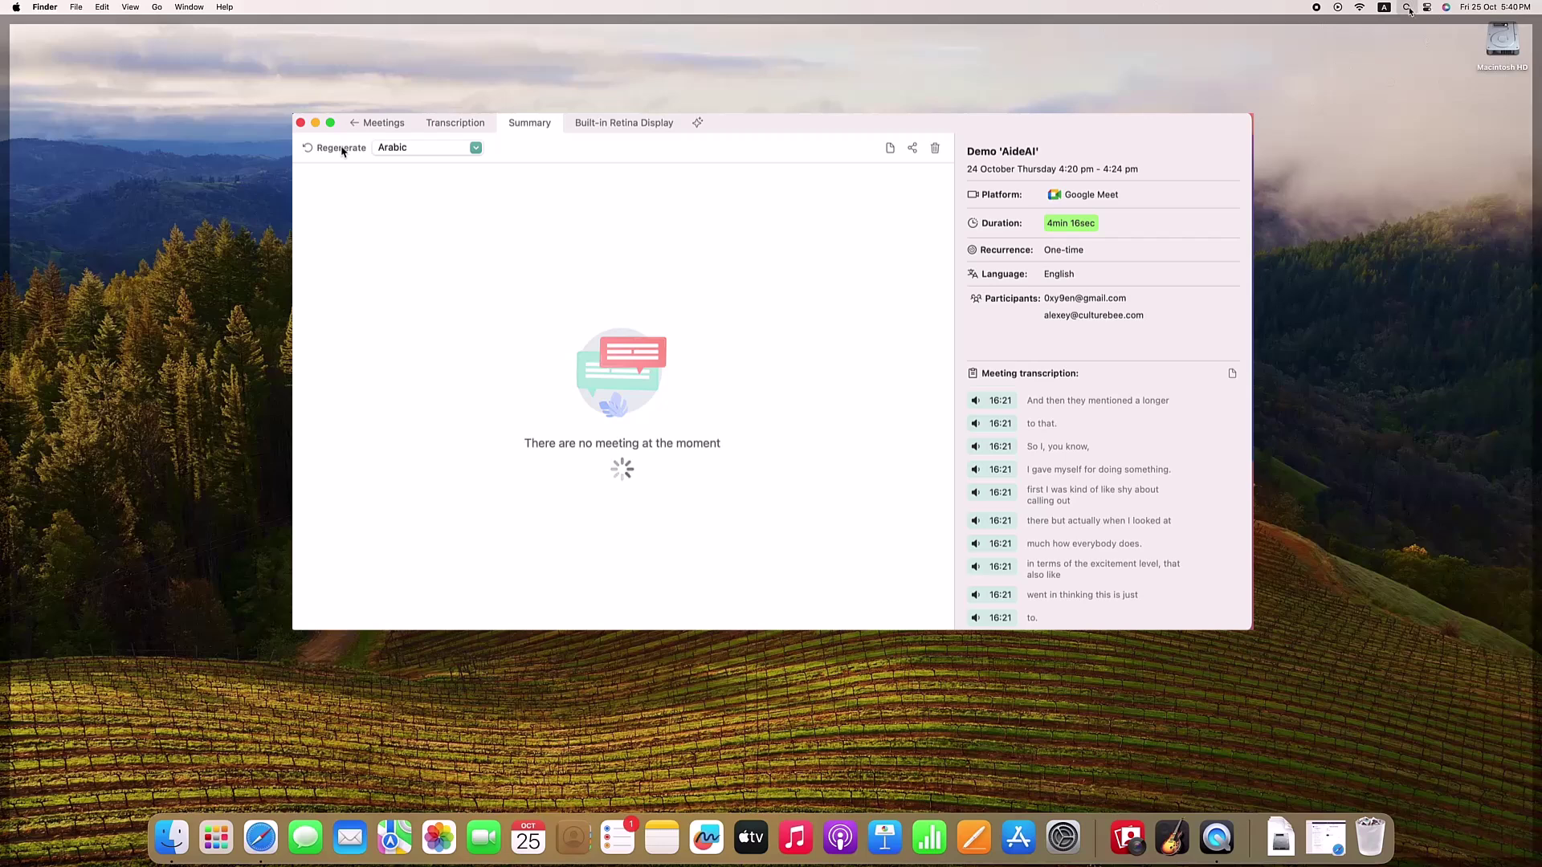
left_click(697, 124)
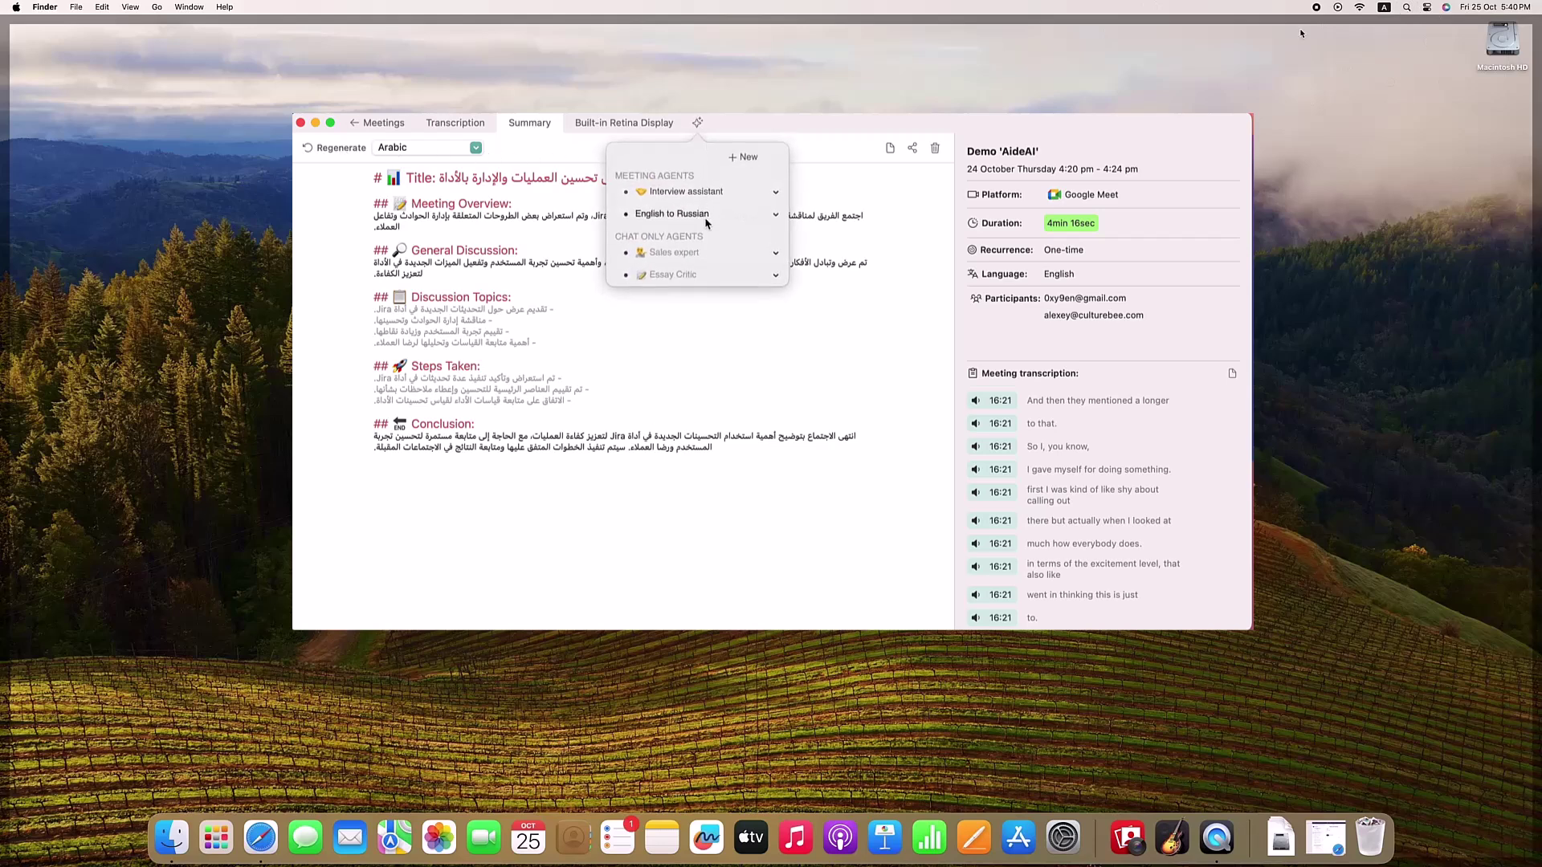
left_click(744, 156)
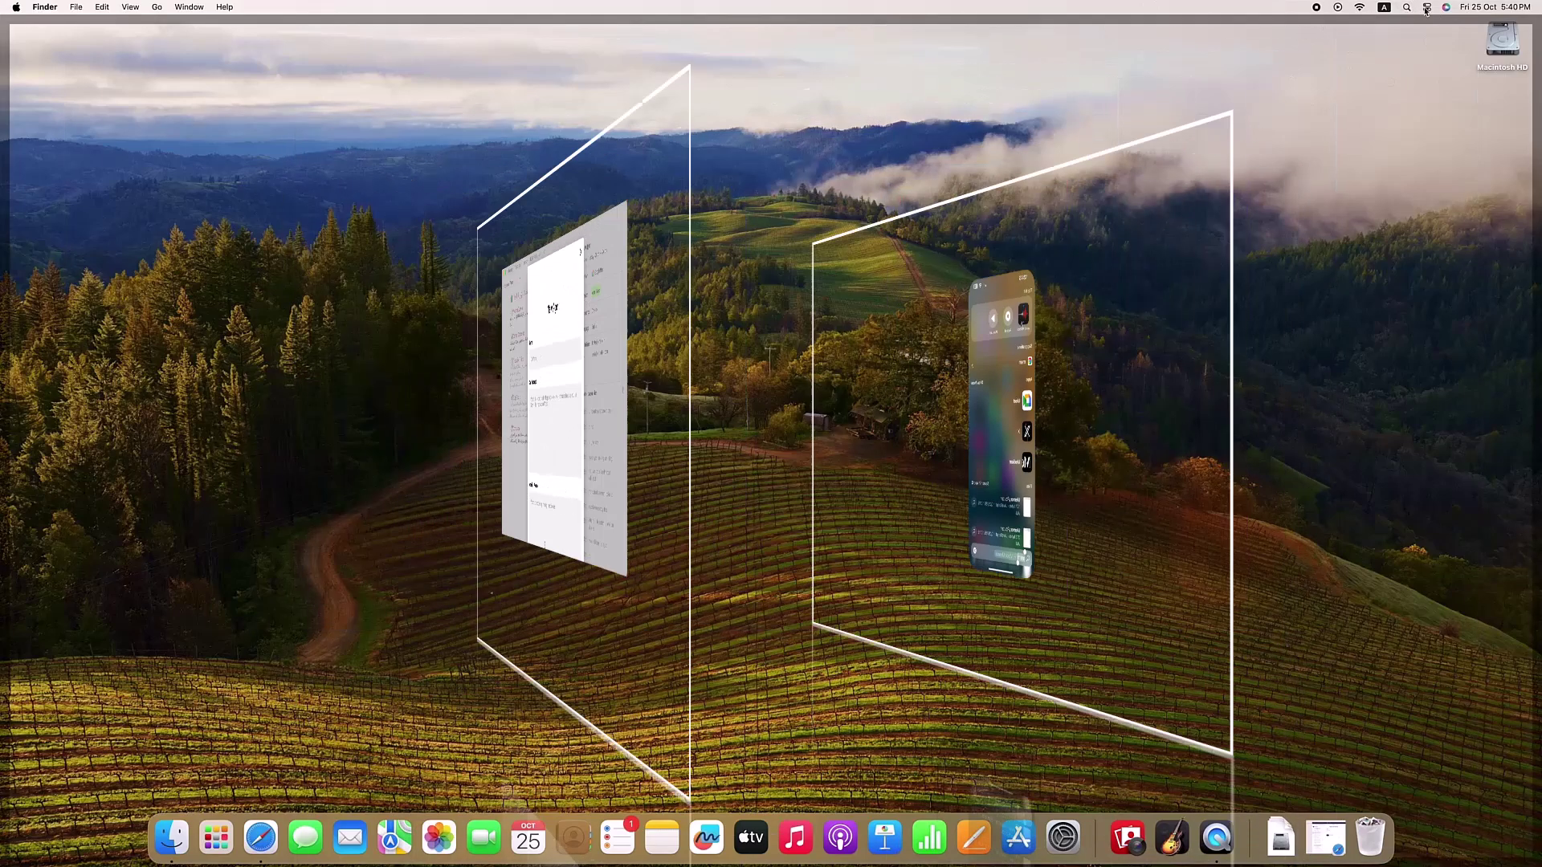
left_click(562, 236)
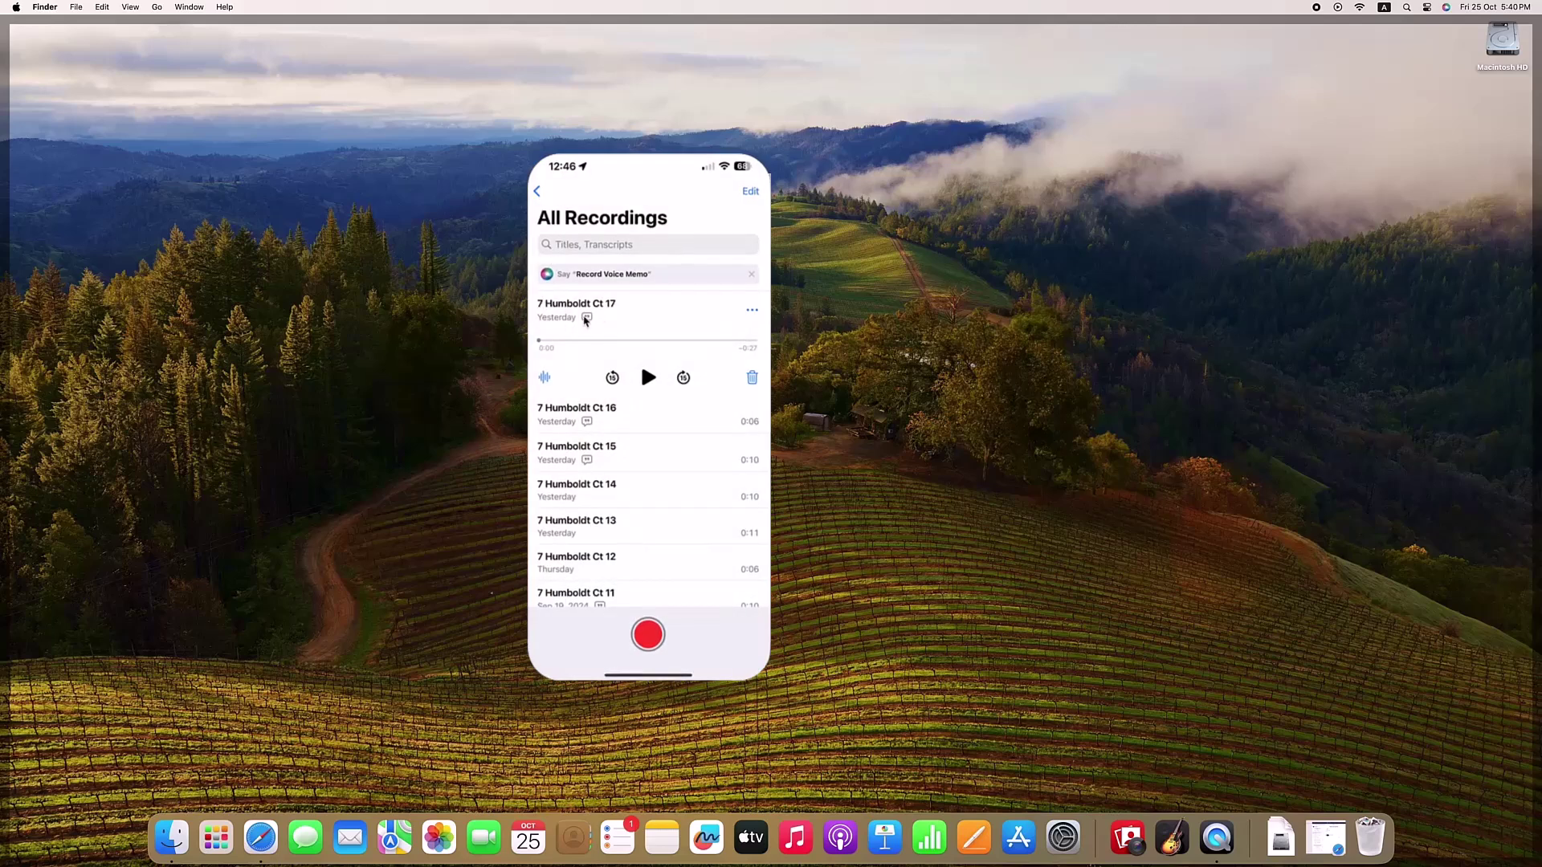
scroll(594, 503, "down", 10)
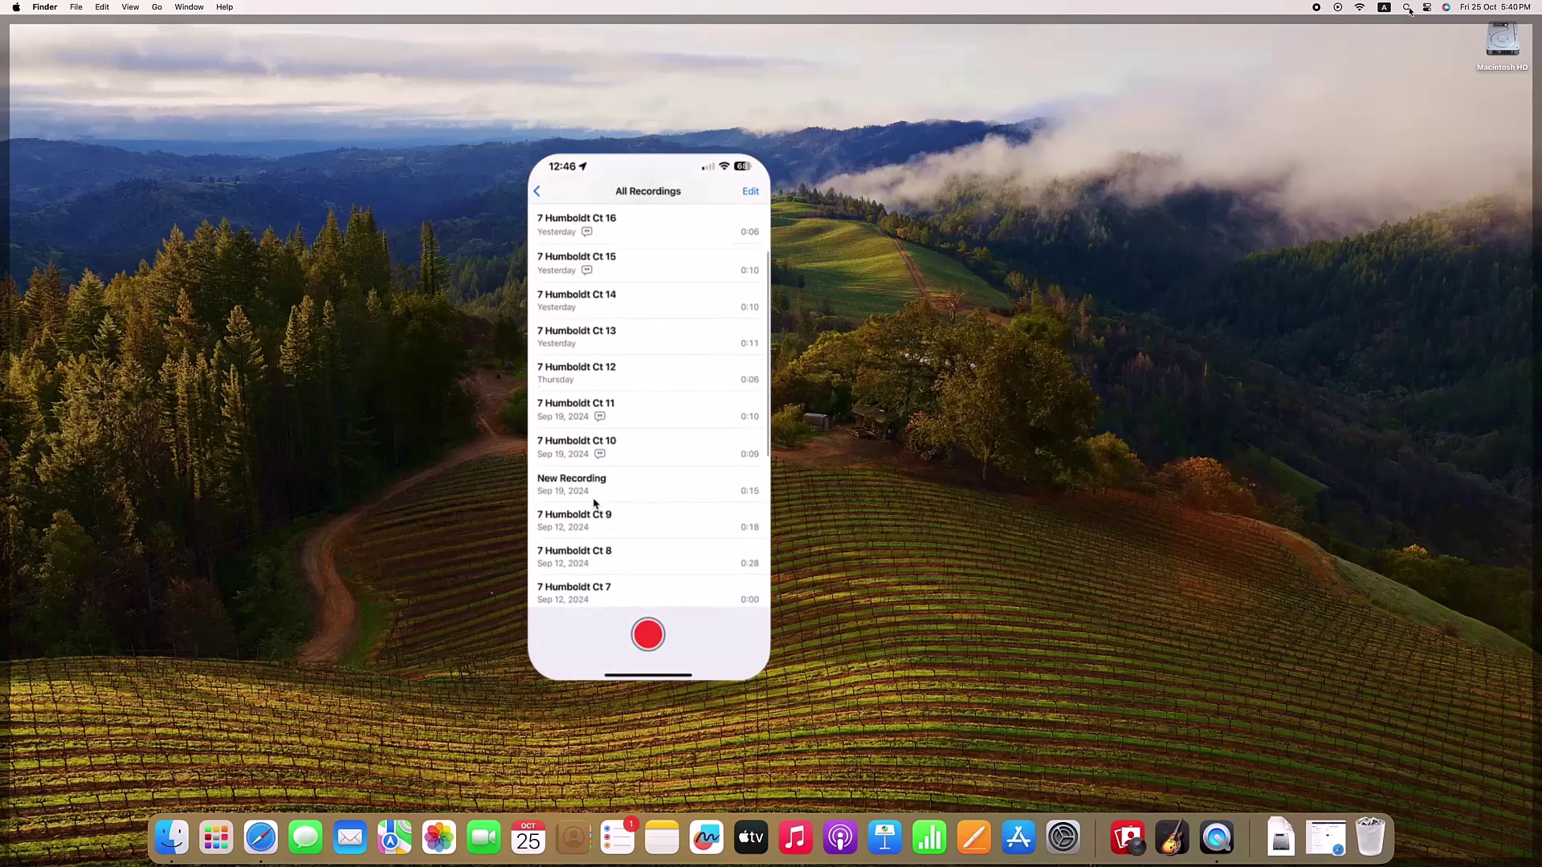
scroll(594, 504, "up", 10)
scroll(594, 503, "up", 2)
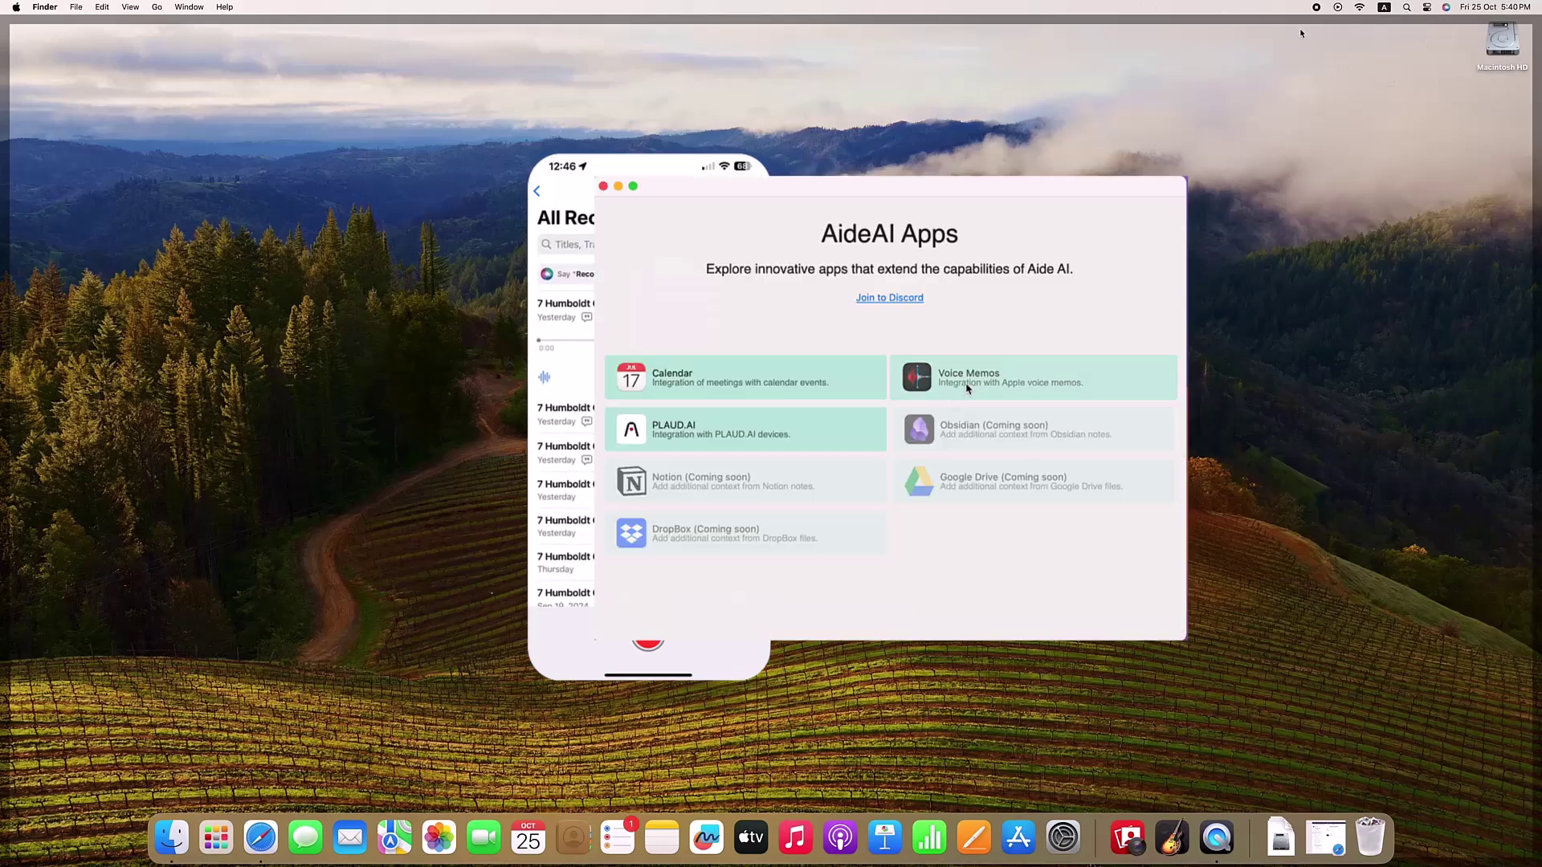
- Enable the Apple Voice Memos integration in AideAI Apps
left_click(964, 387)
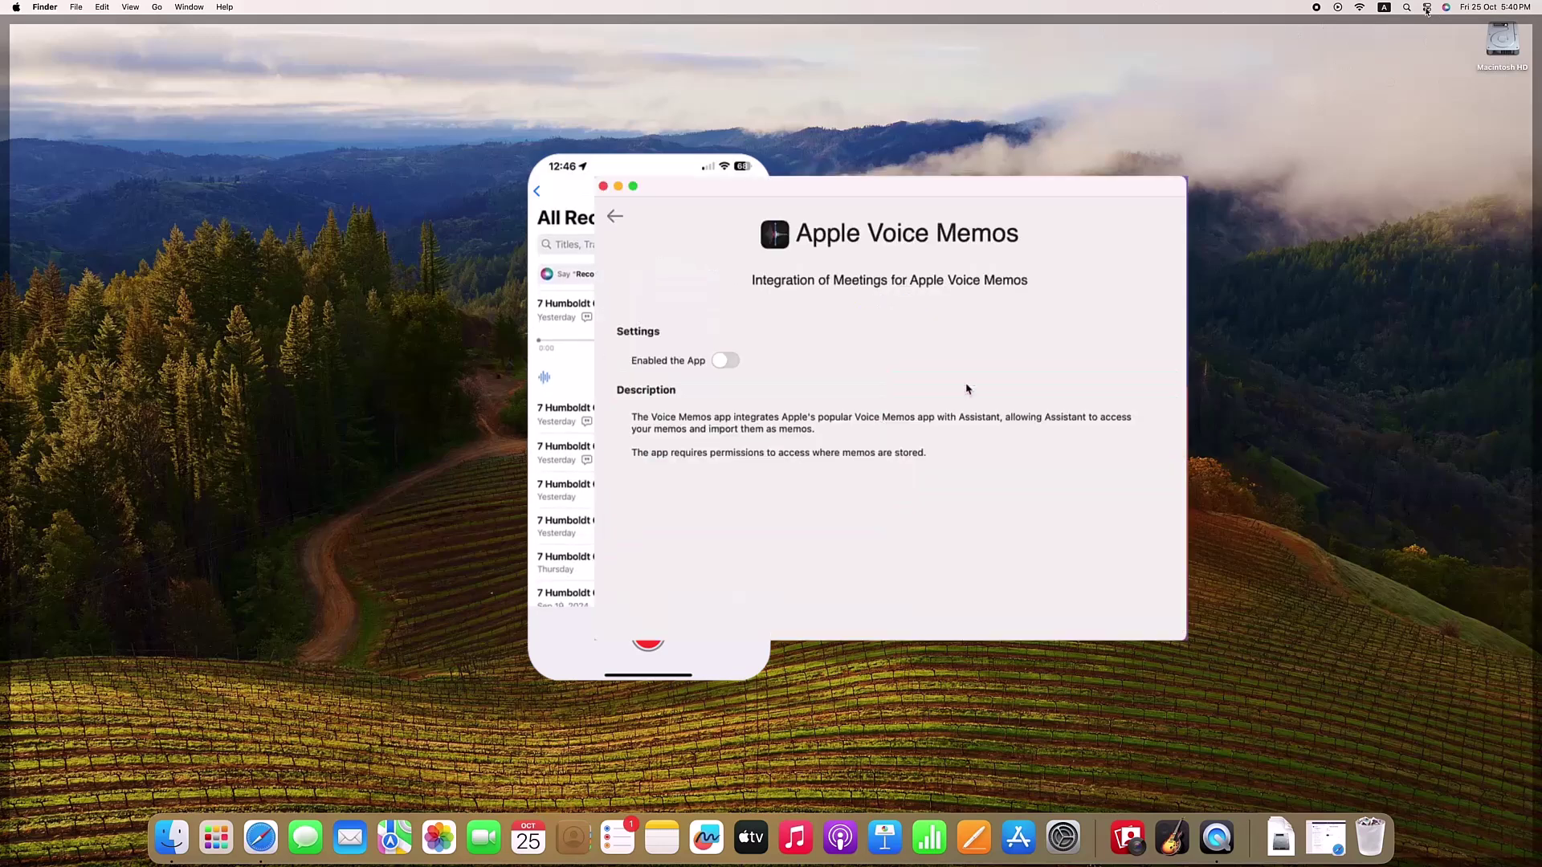
left_click(727, 362)
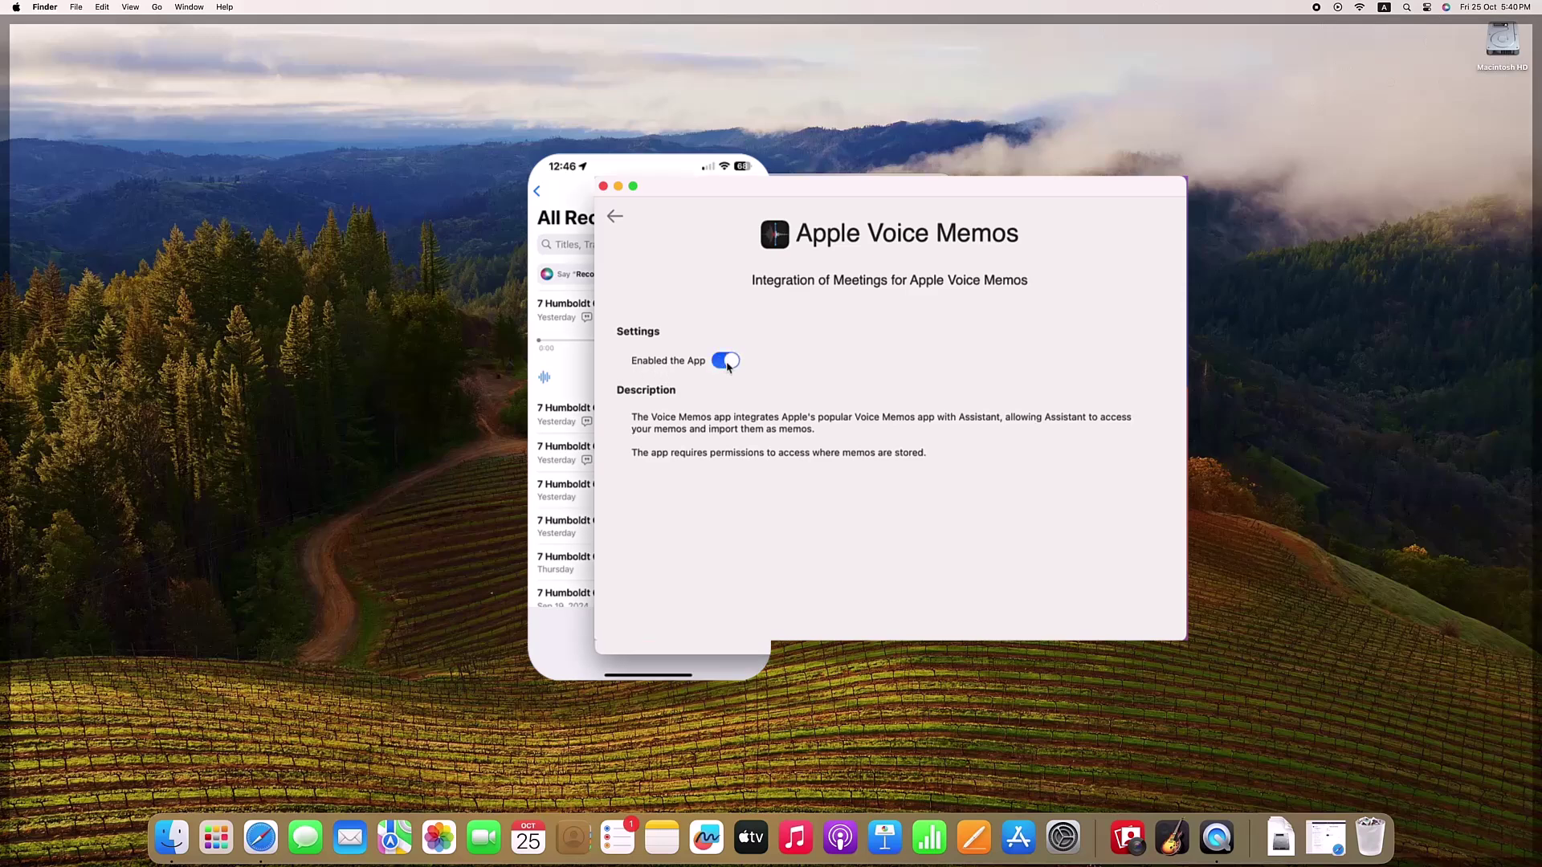
left_click(614, 216)
- Check the imported memos in the Meetings list and enable the Plaud.ai integration
left_click(1426, 11)
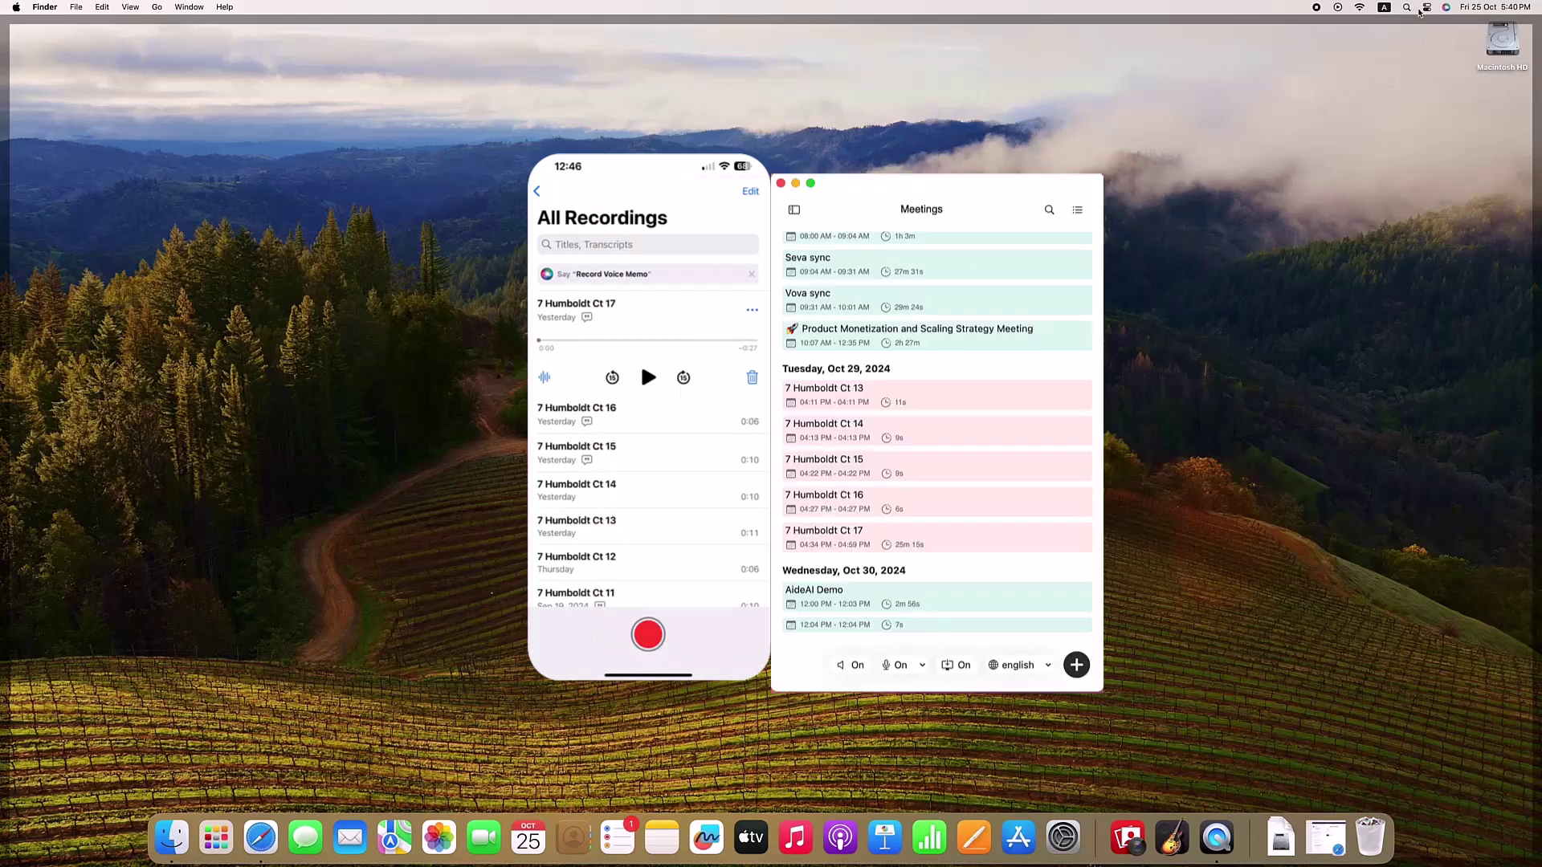
scroll(860, 406, "up", 10)
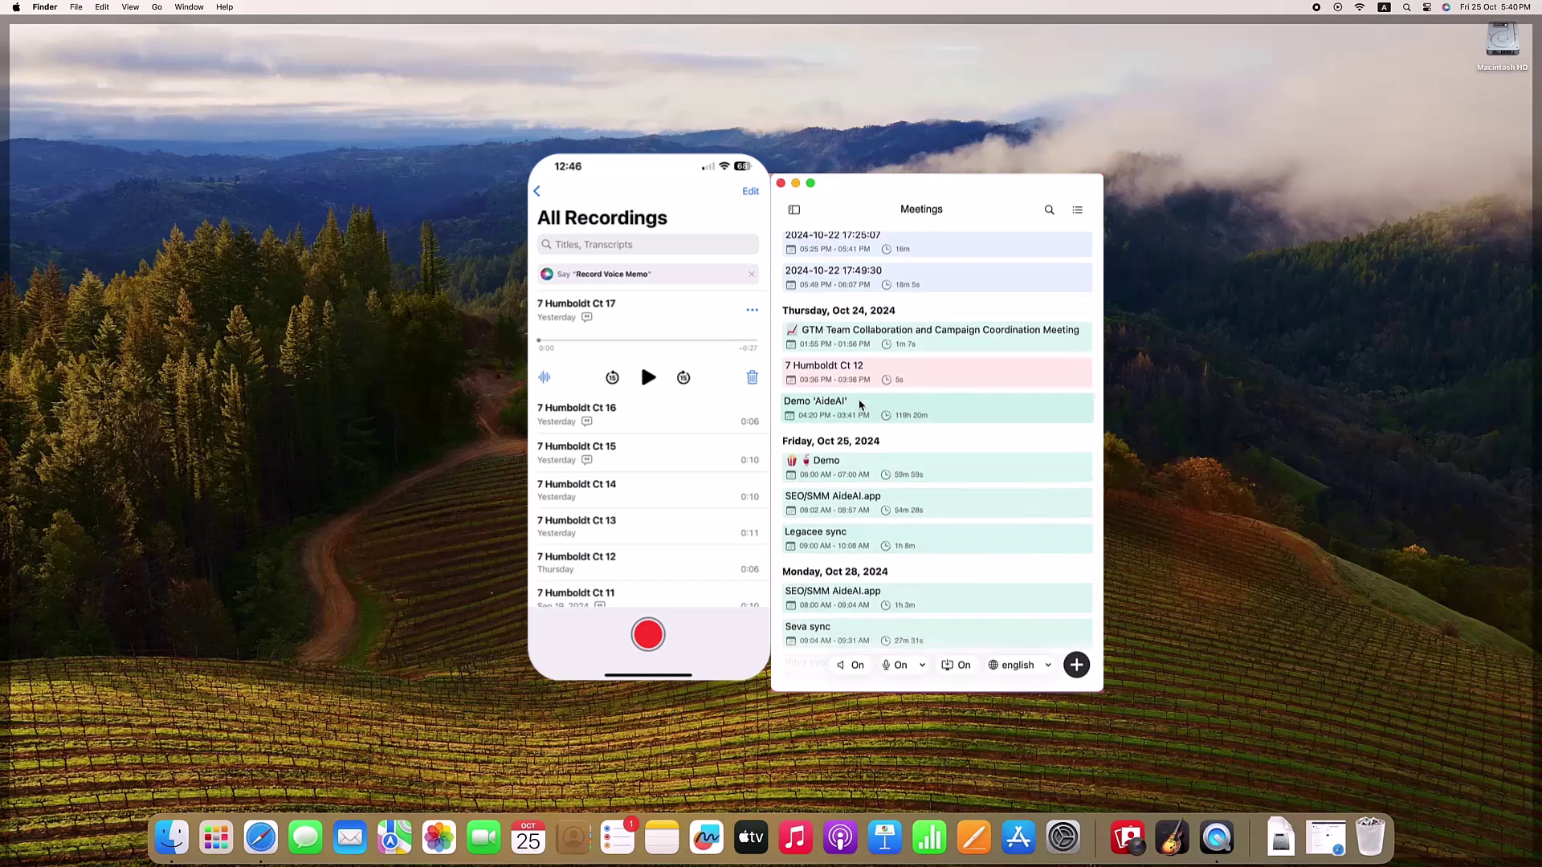
scroll(860, 405, "down", 5)
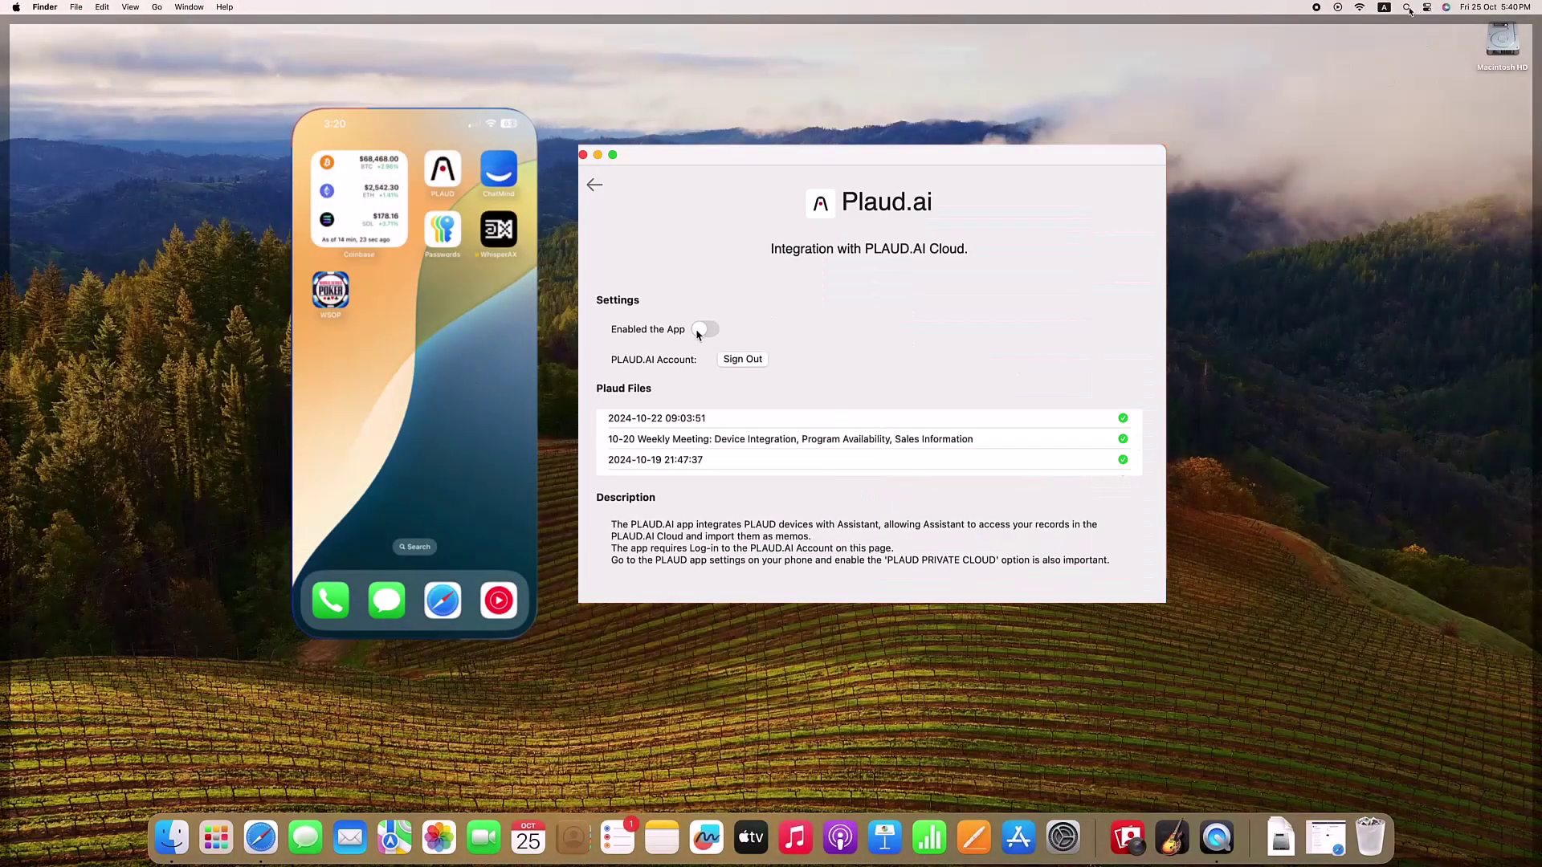
left_click(700, 331)
- Confirm PLAUD PRIVATE CLOUD is On in the PLAUD app on the mirrored iPhone
left_click(443, 173)
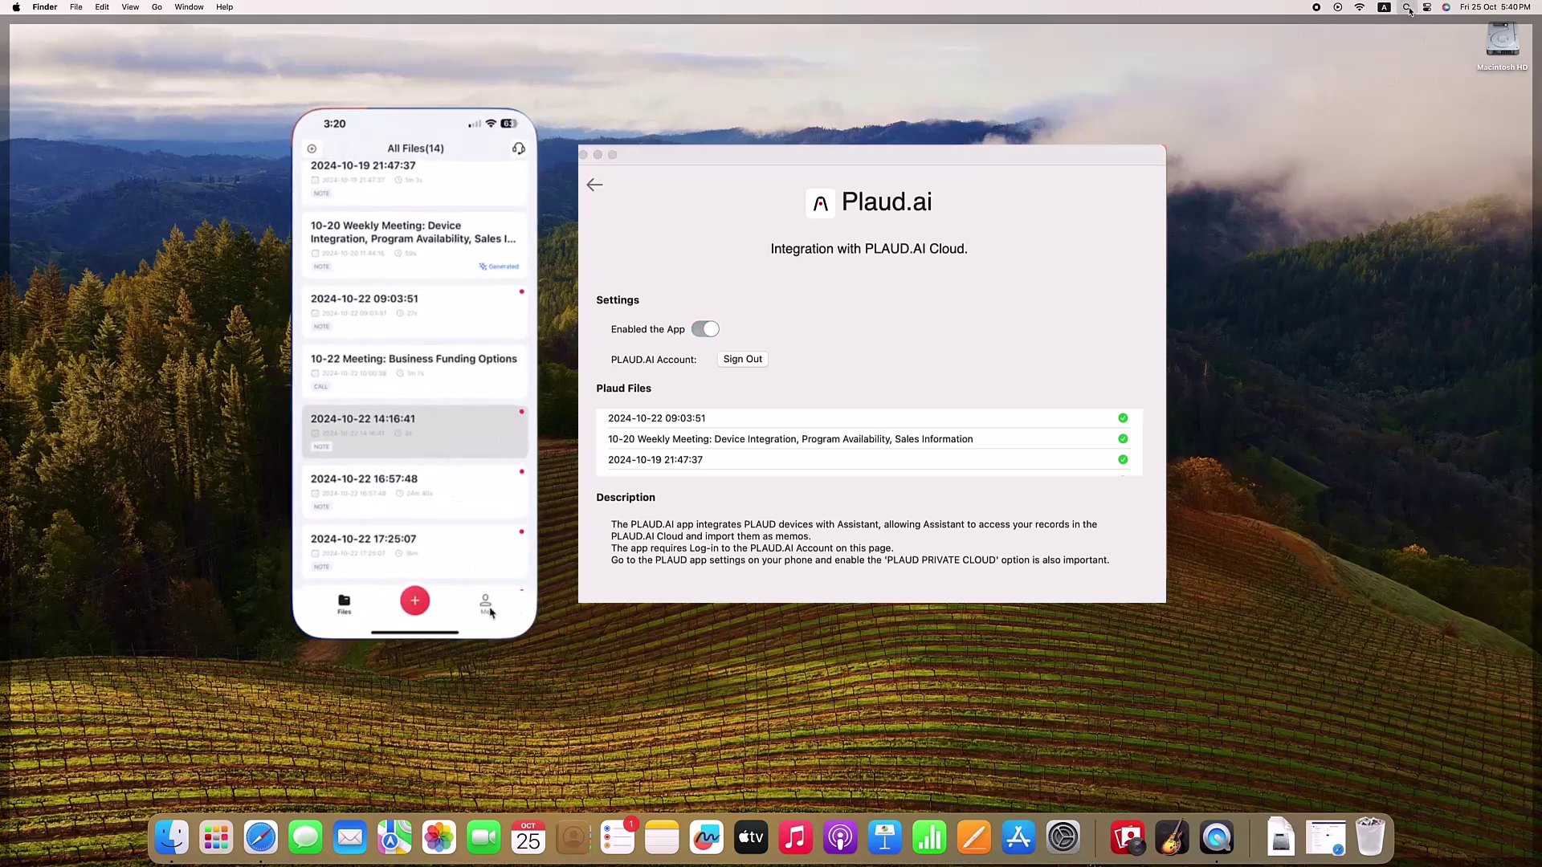
left_click(486, 606)
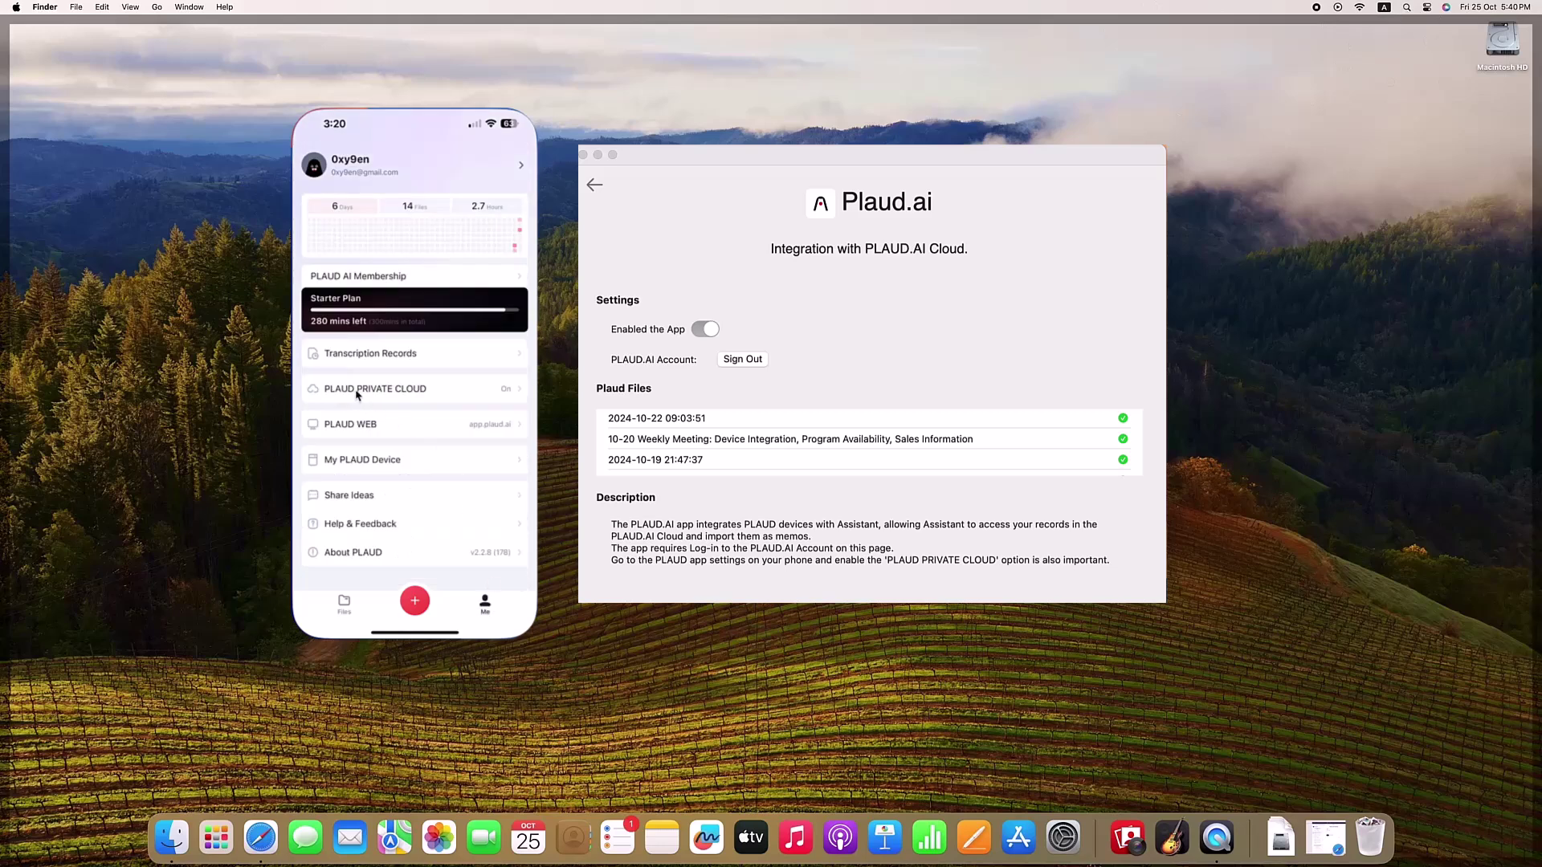
left_click(452, 398)
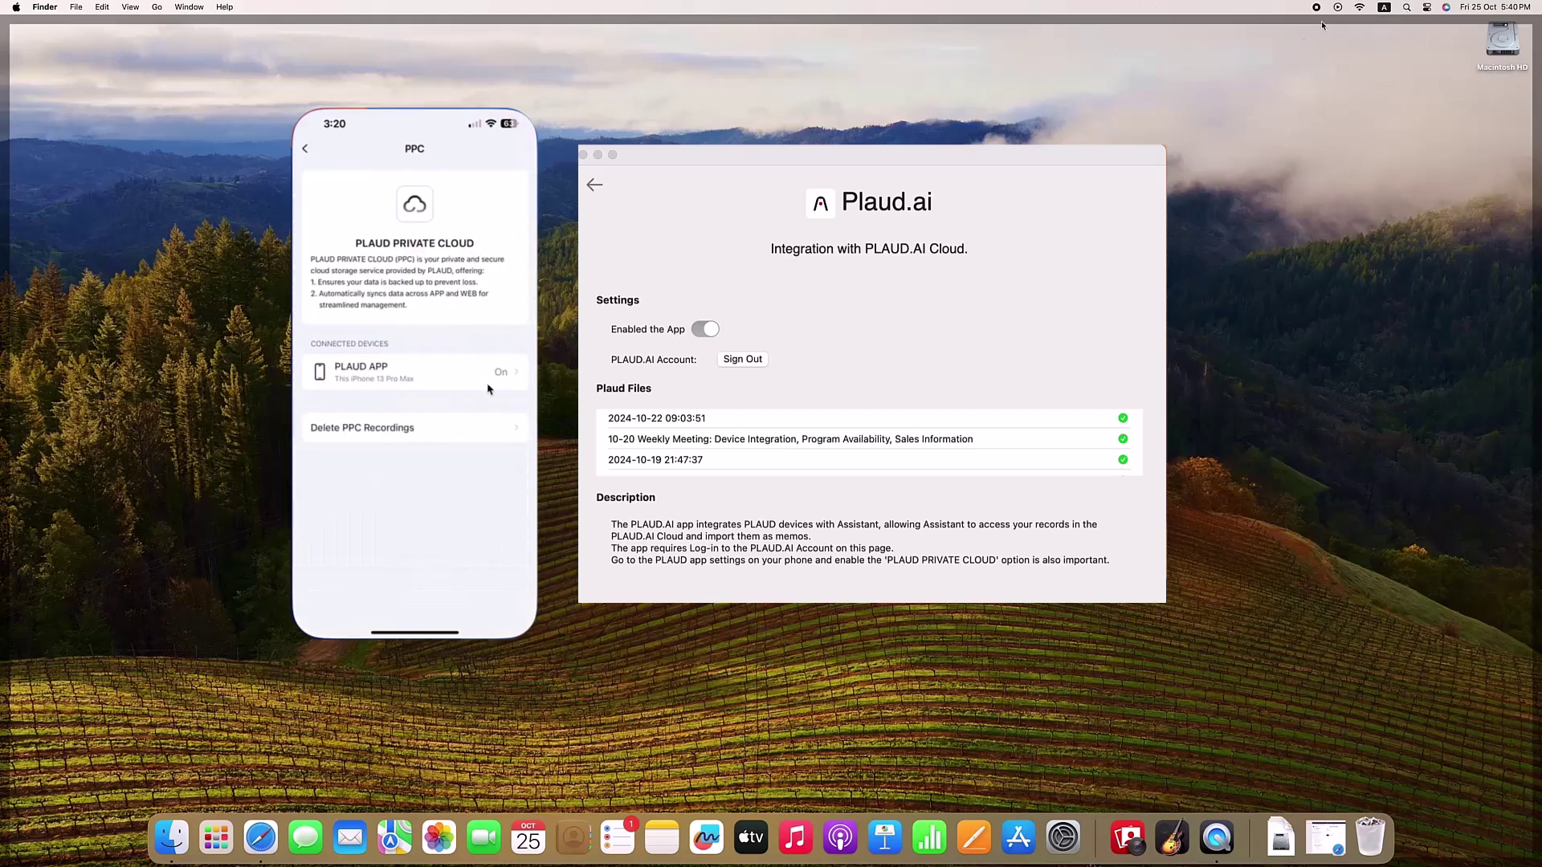
left_click(306, 150)
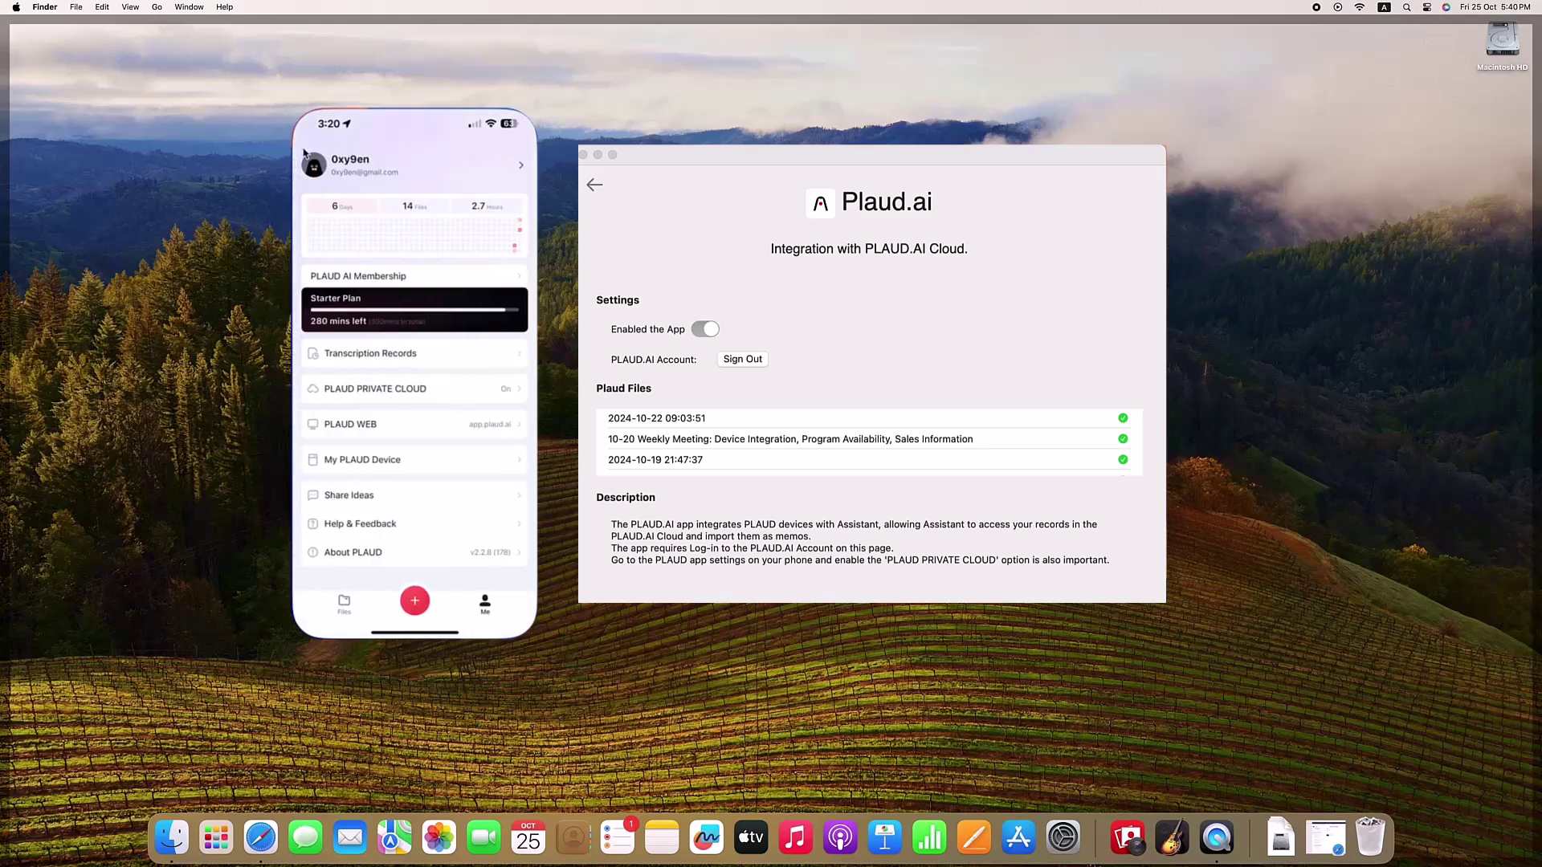
left_click(343, 608)
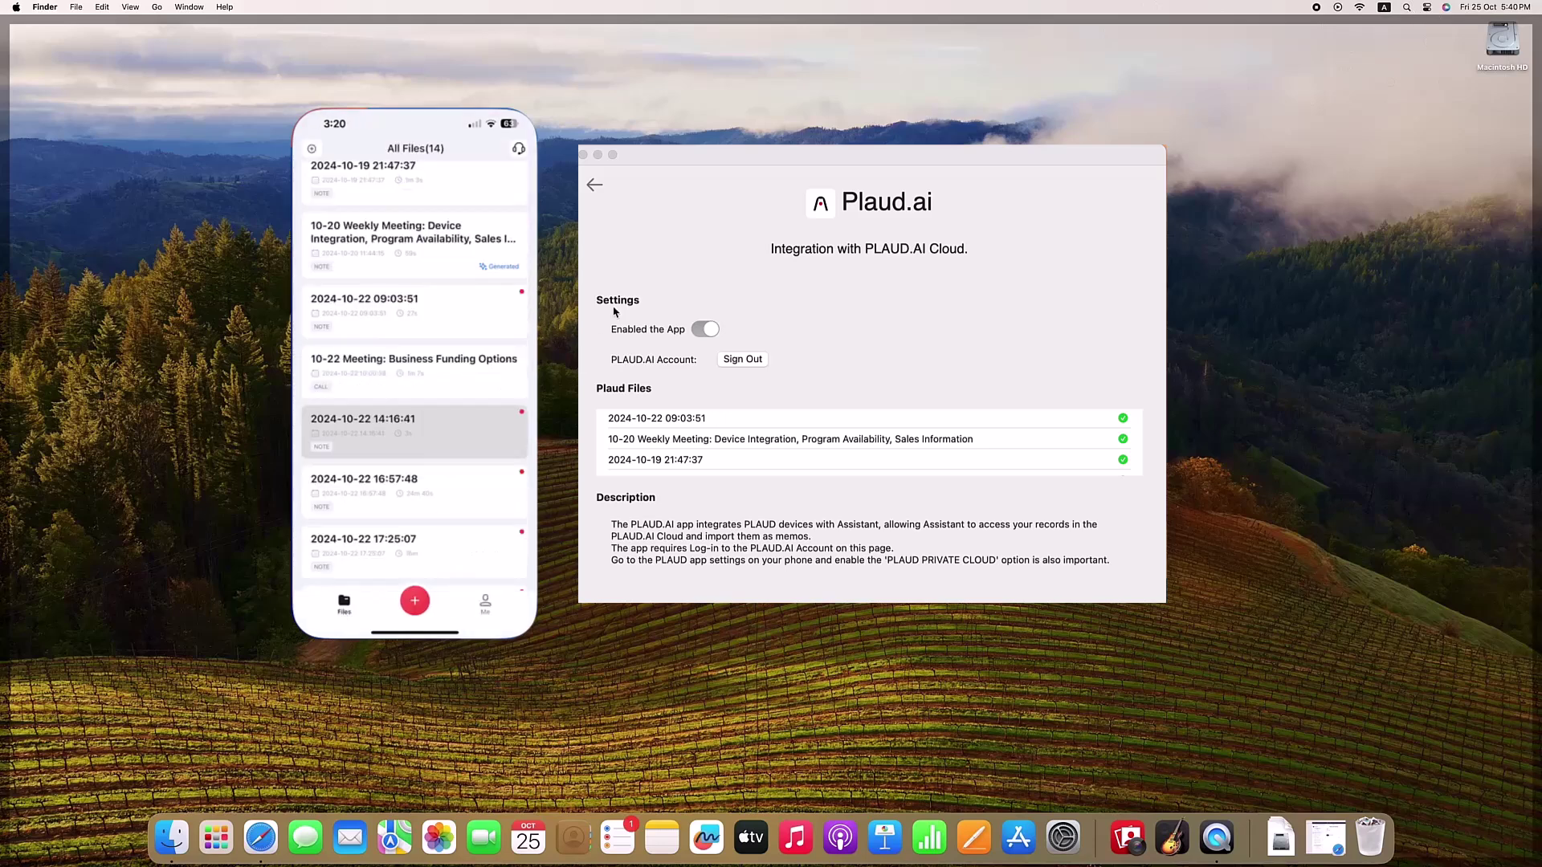
- Leave Plaud.ai settings and bring up Meetings showing the Oct 22 Plaud recordings
left_click(594, 184)
left_click(595, 187)
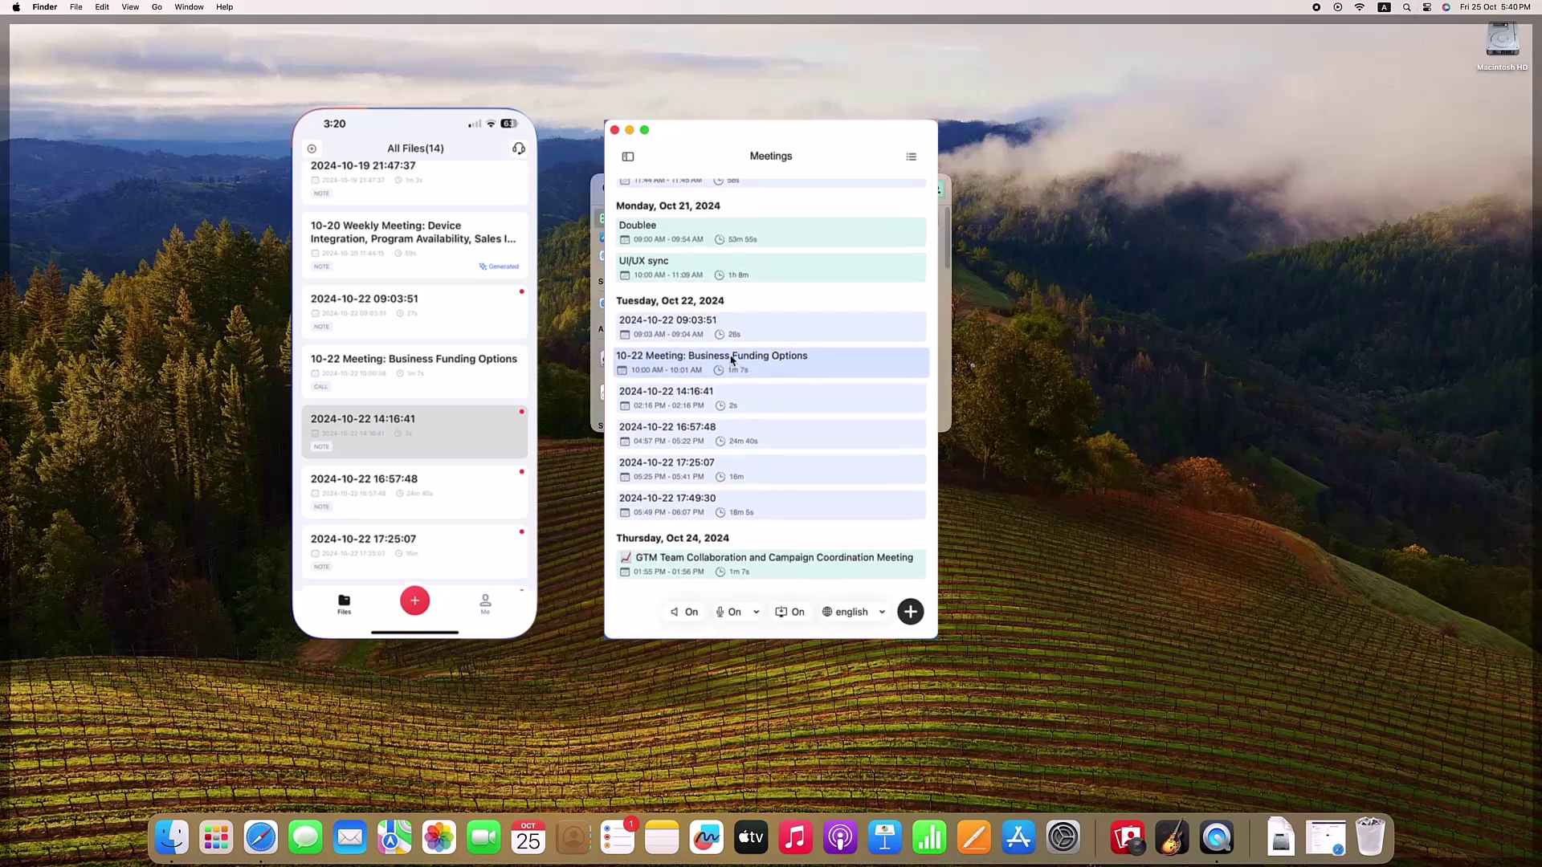
scroll(732, 360, "up", 3)
scroll(731, 360, "down", 3)
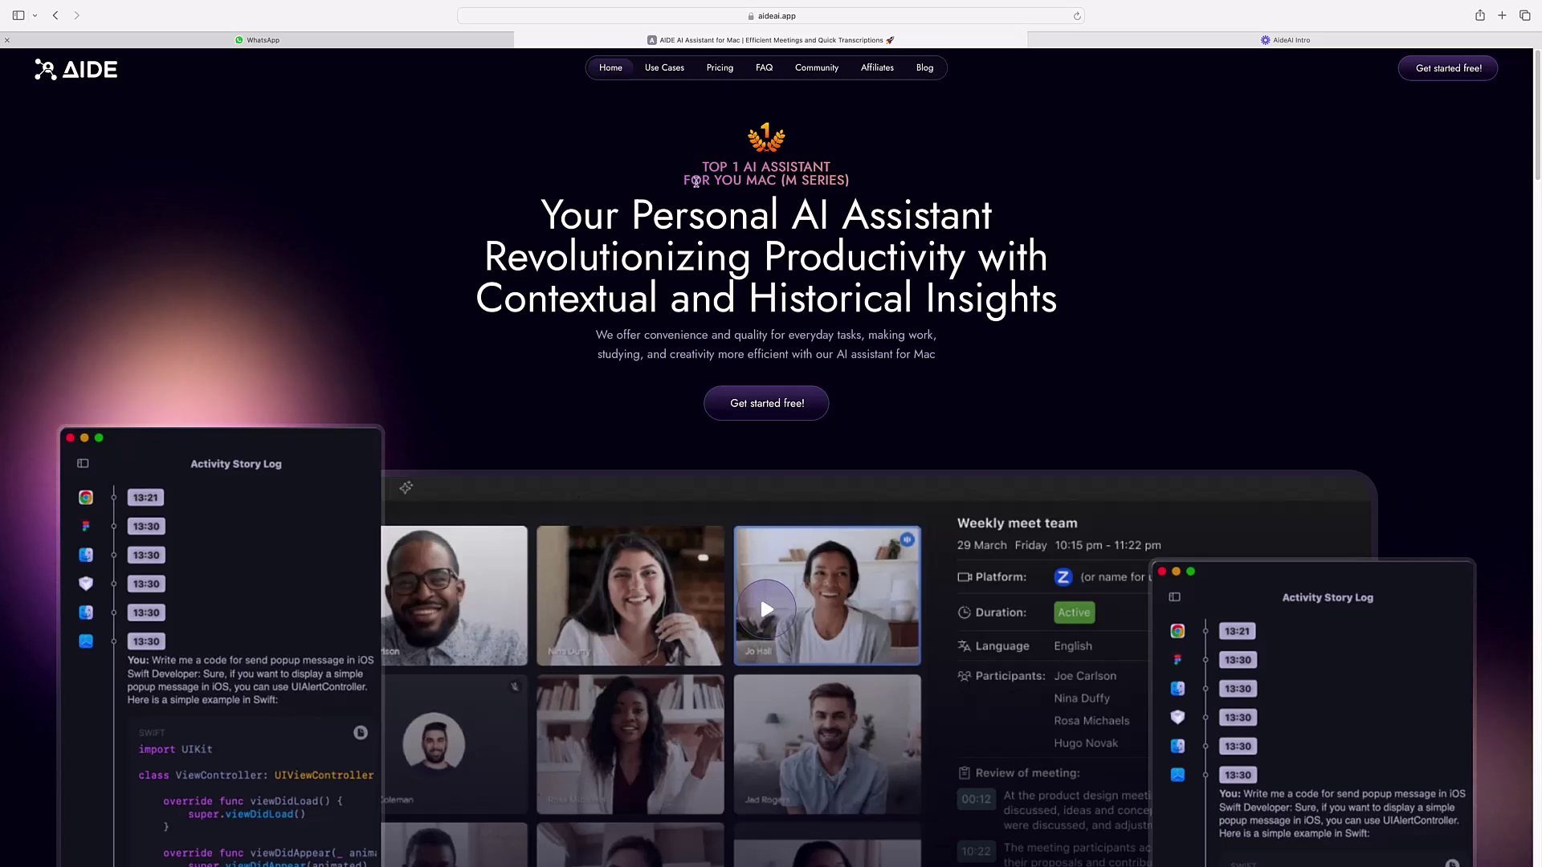
- Scroll the aideai.app homepage down to the Forget Note-Taking and Effortless Integration feature cards
left_click_drag(702, 173, 992, 227)
left_click(725, 179)
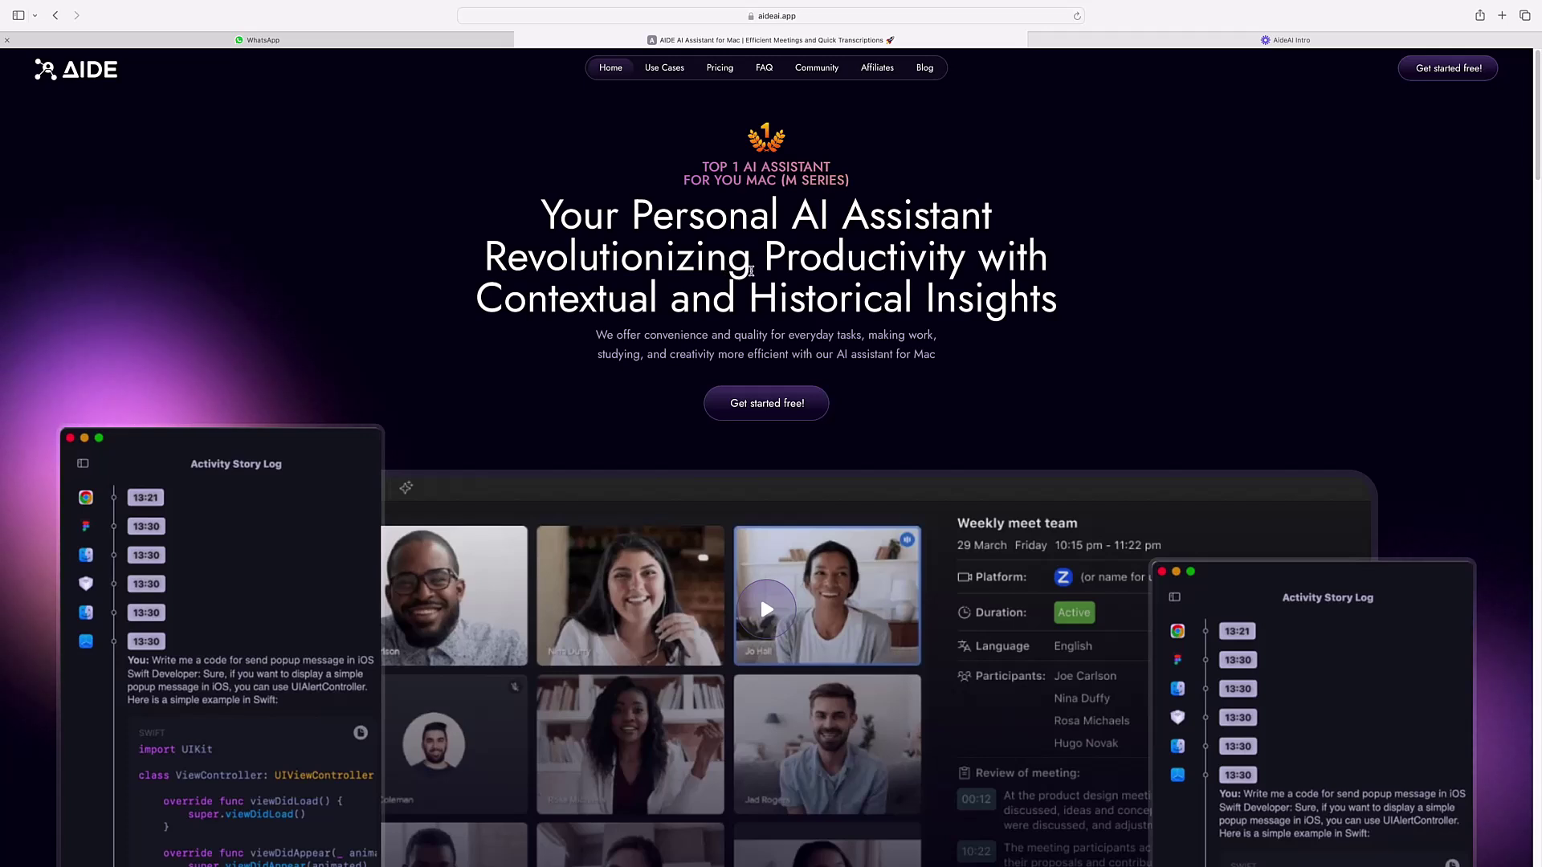
scroll(753, 280, "down", 1)
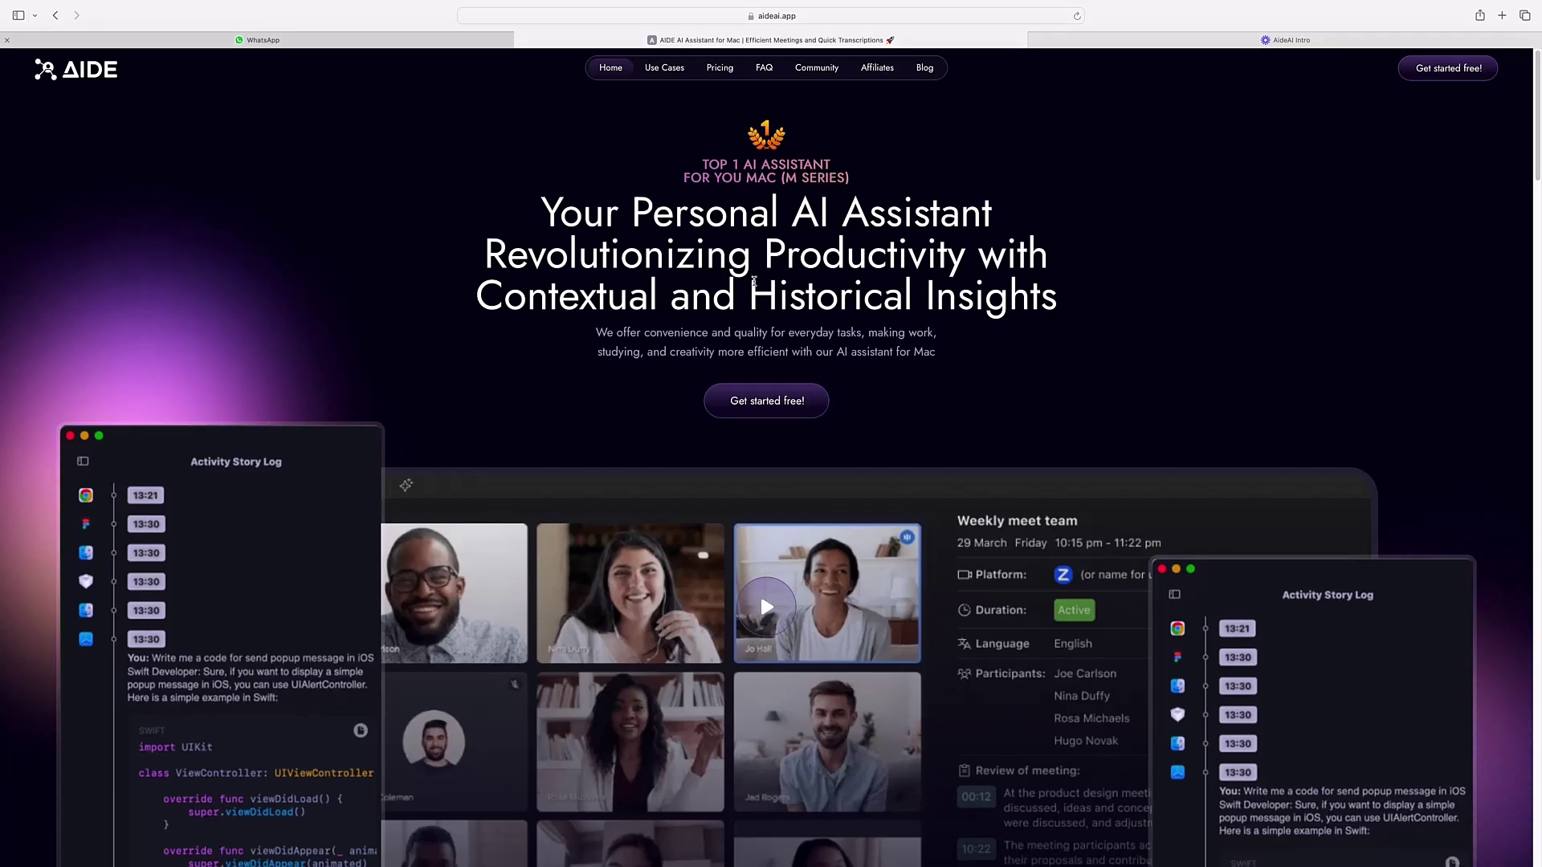
scroll(757, 294, "down", 1)
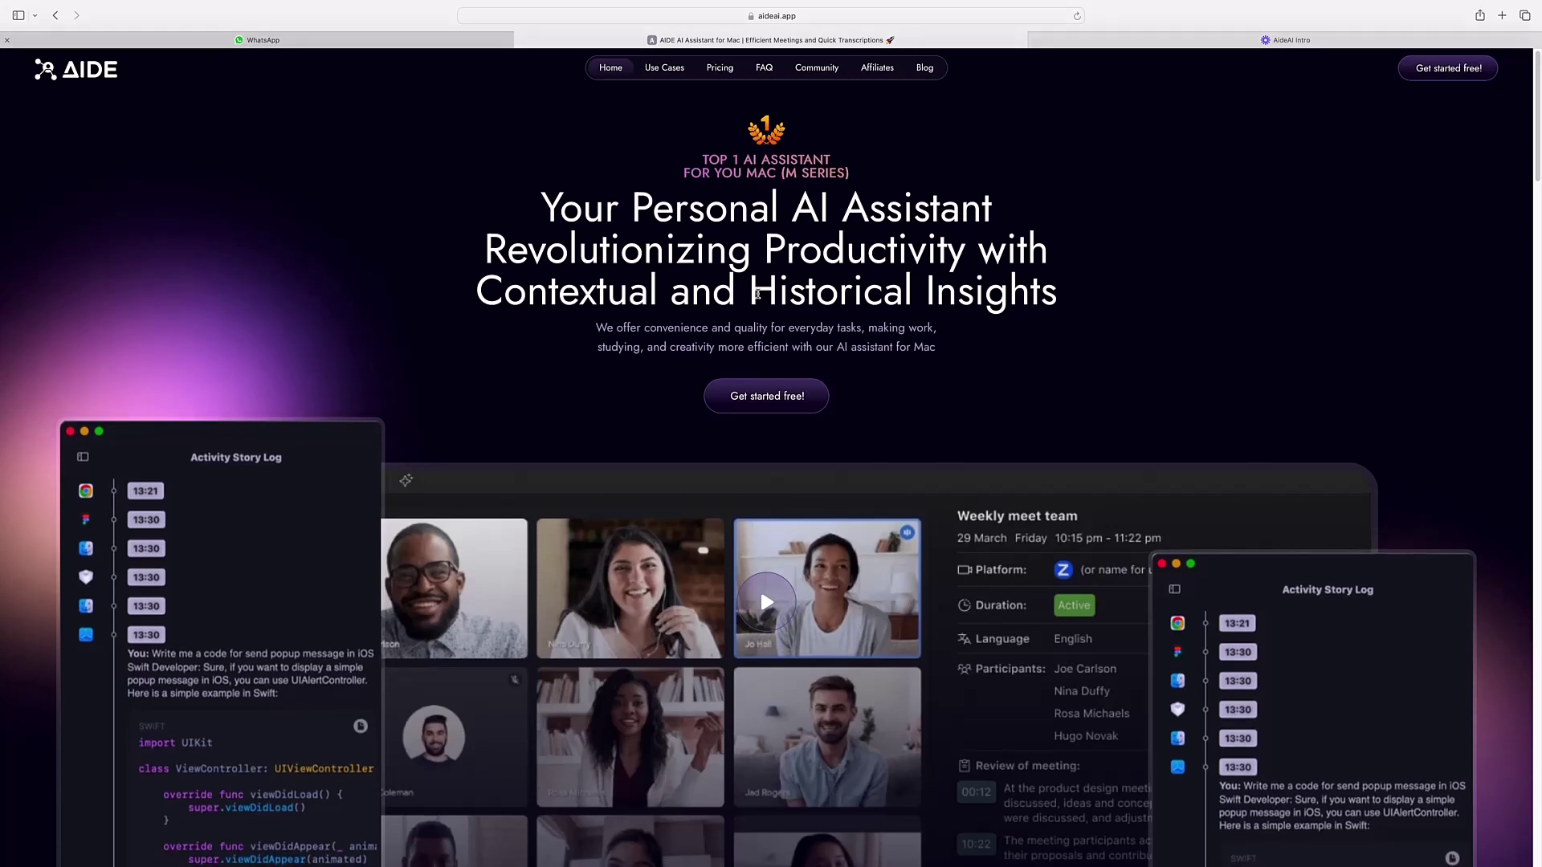
scroll(757, 293, "down", 5)
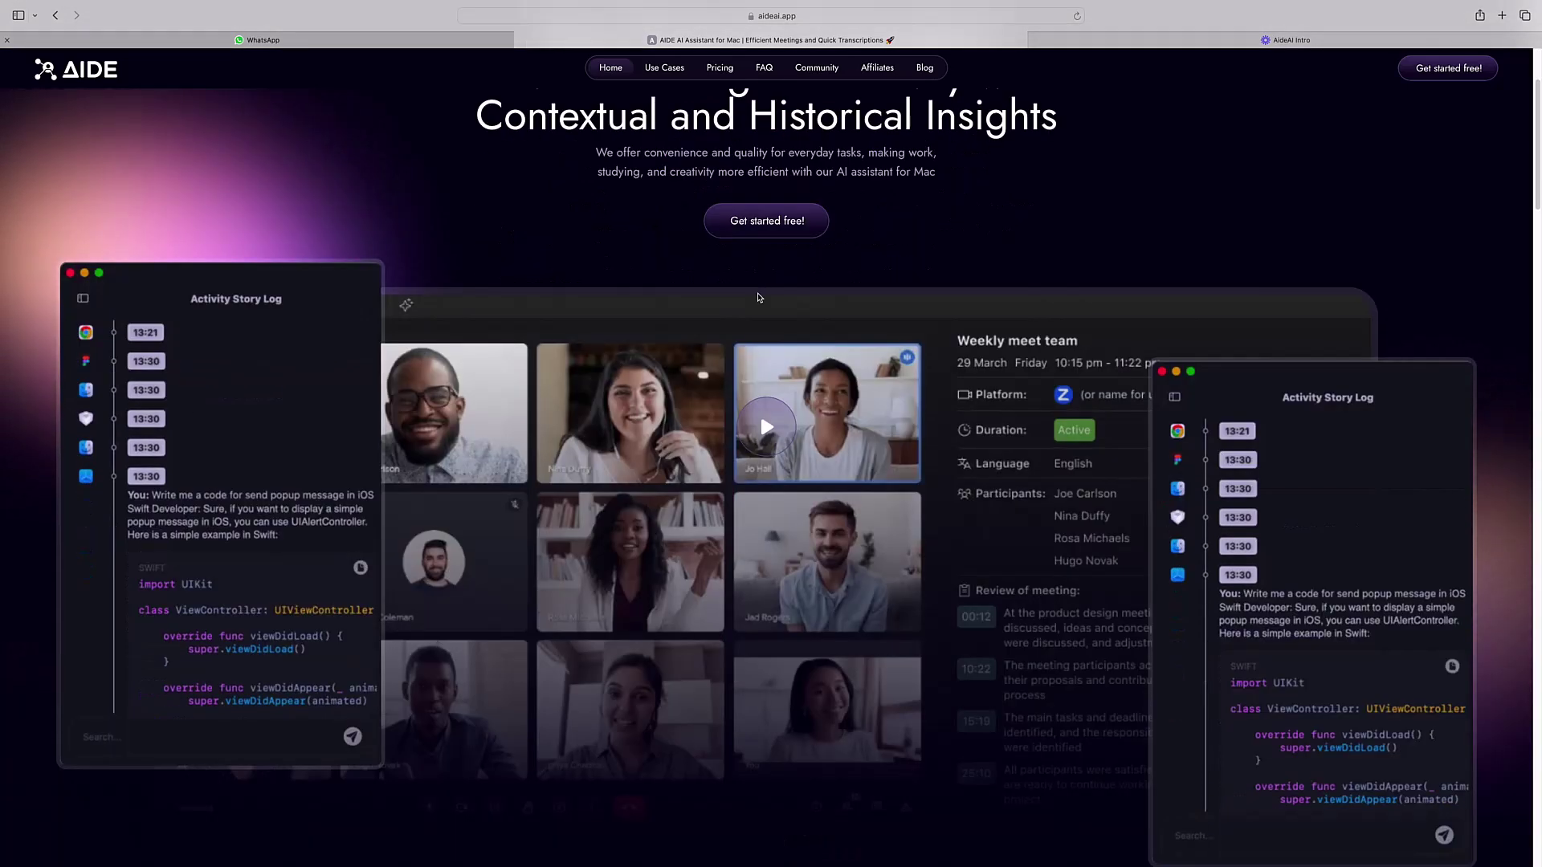
scroll(757, 297, "down", 12)
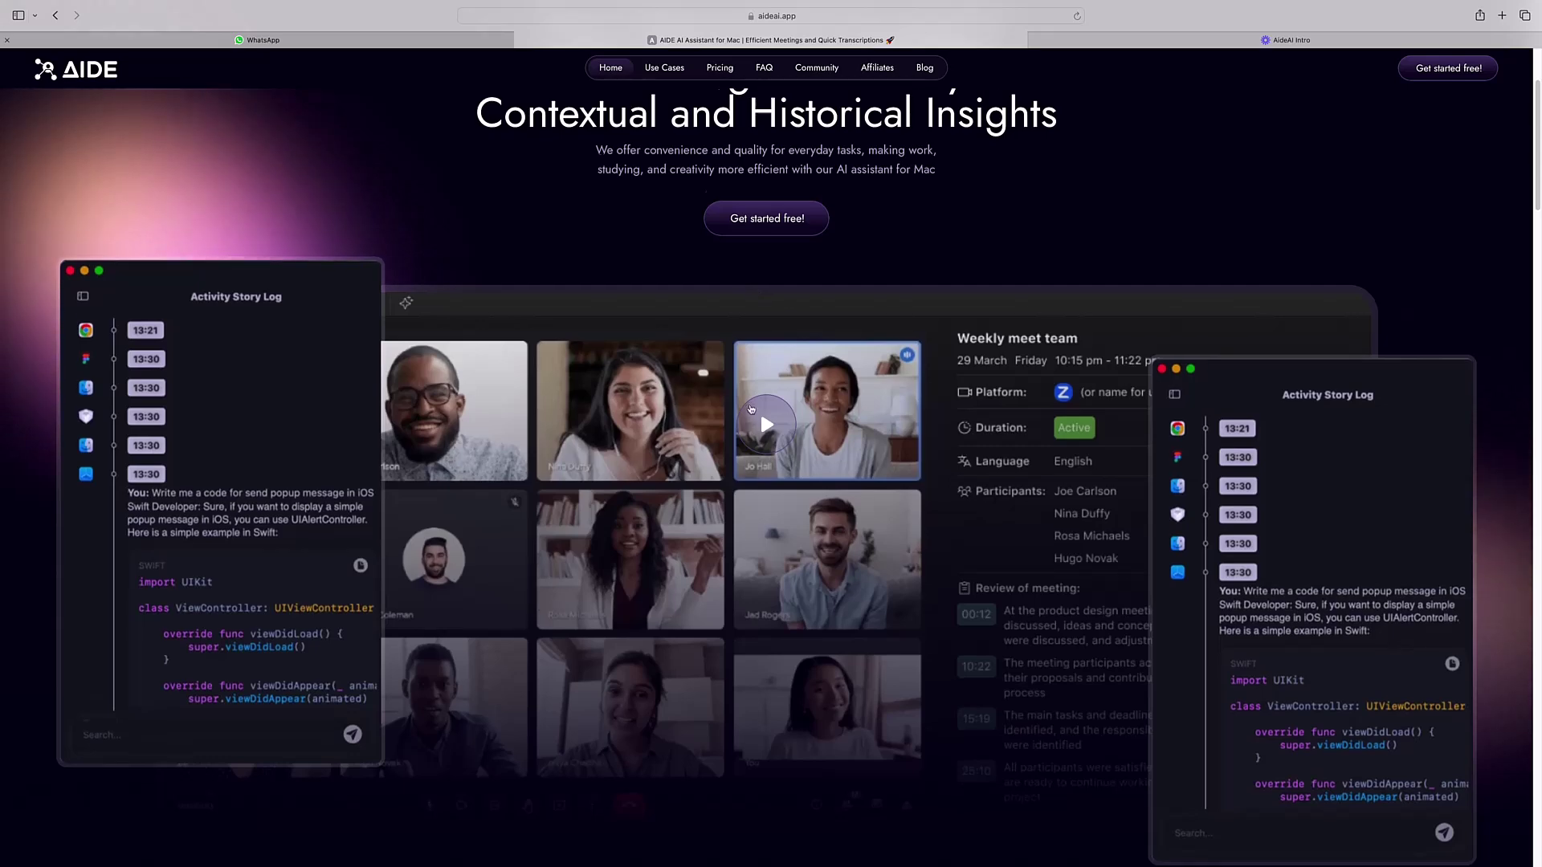
scroll(751, 408, "down", 15)
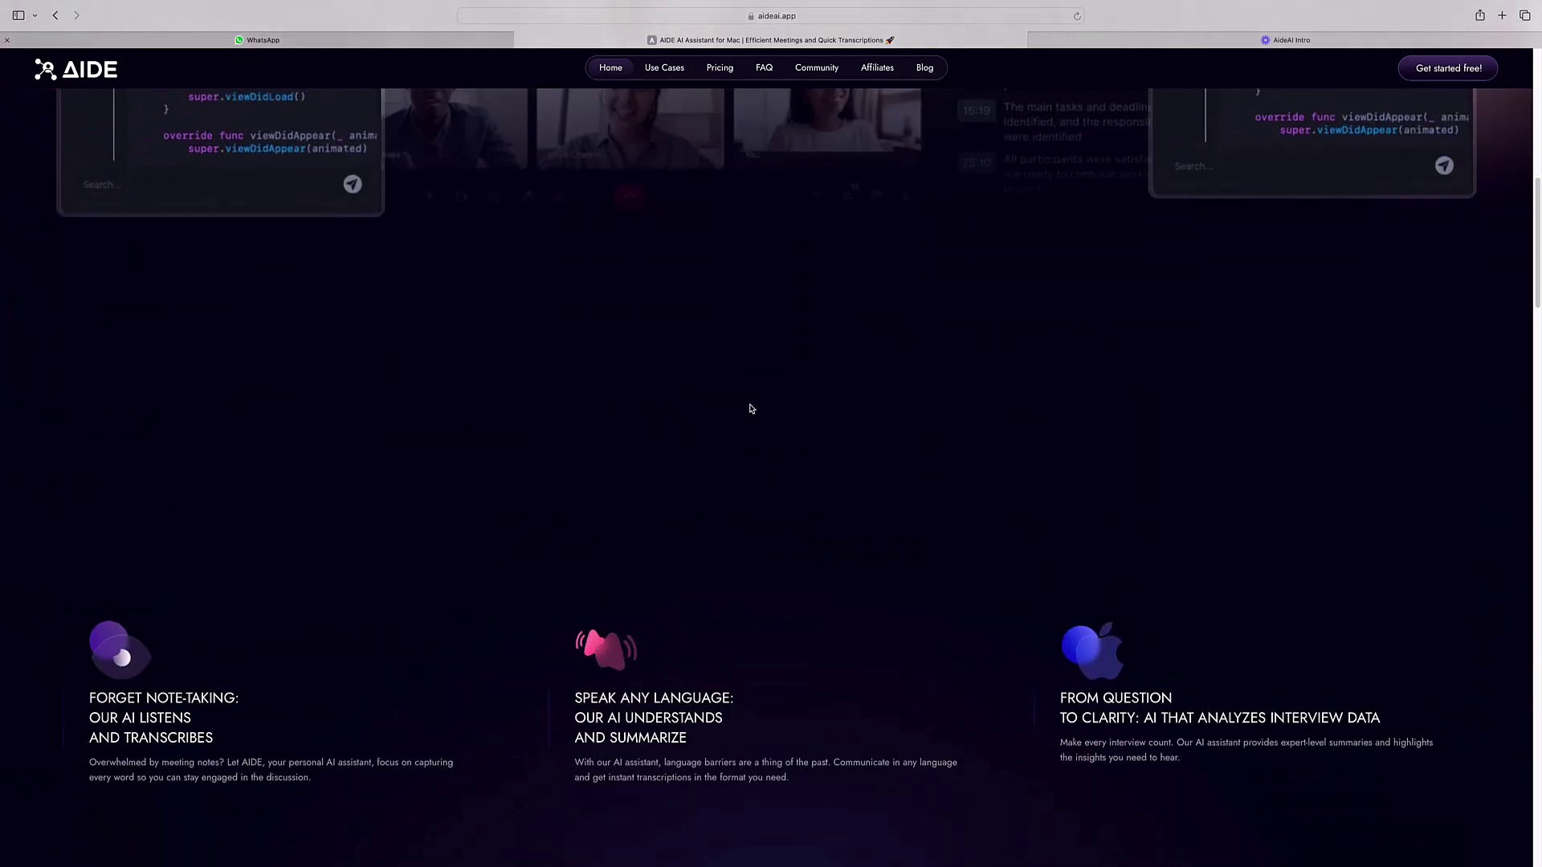